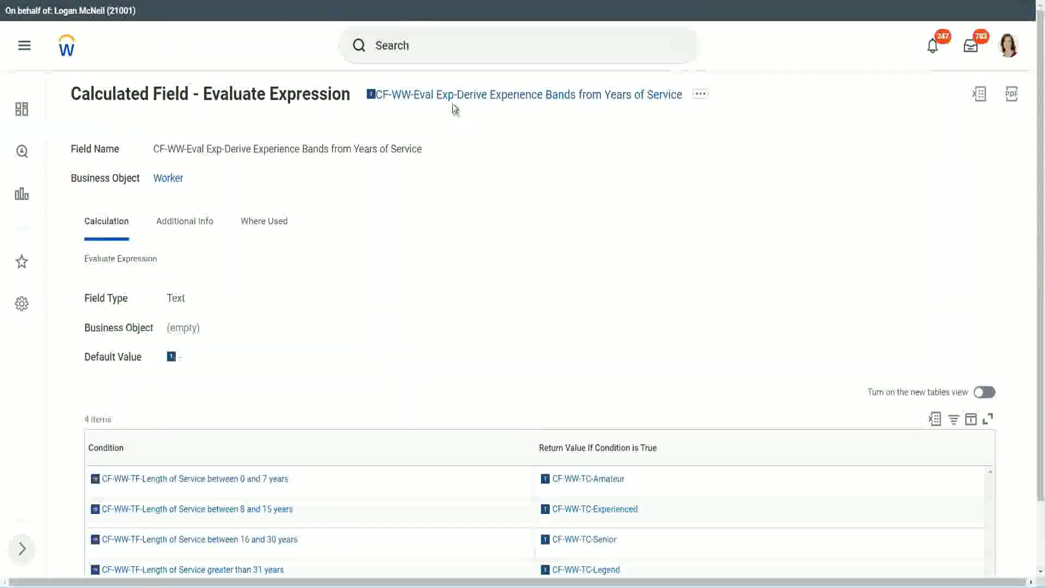
# - Copy the name of the open Evaluate Expression calculated field, and open the Create Calculated Field task
pyautogui.rightClick(453, 99)
pyautogui.click(489, 163)
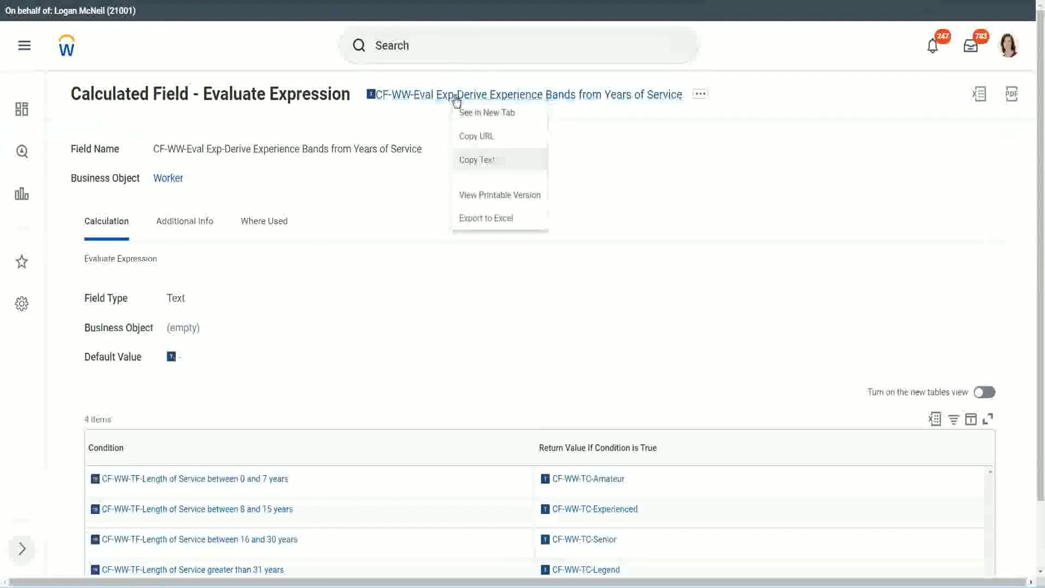
pyautogui.click(438, 48)
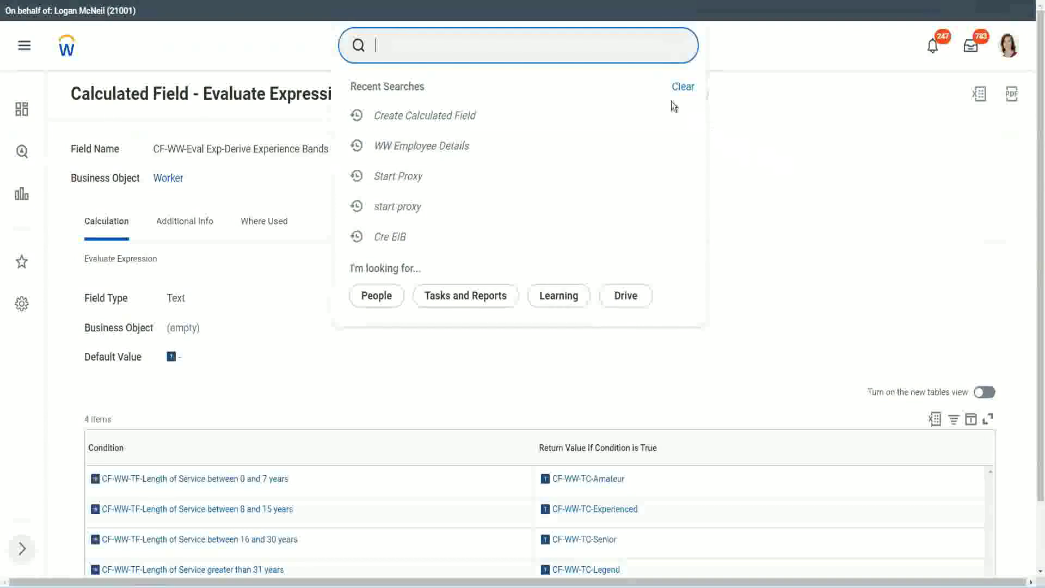
pyautogui.press('Escape')
pyautogui.click(414, 41)
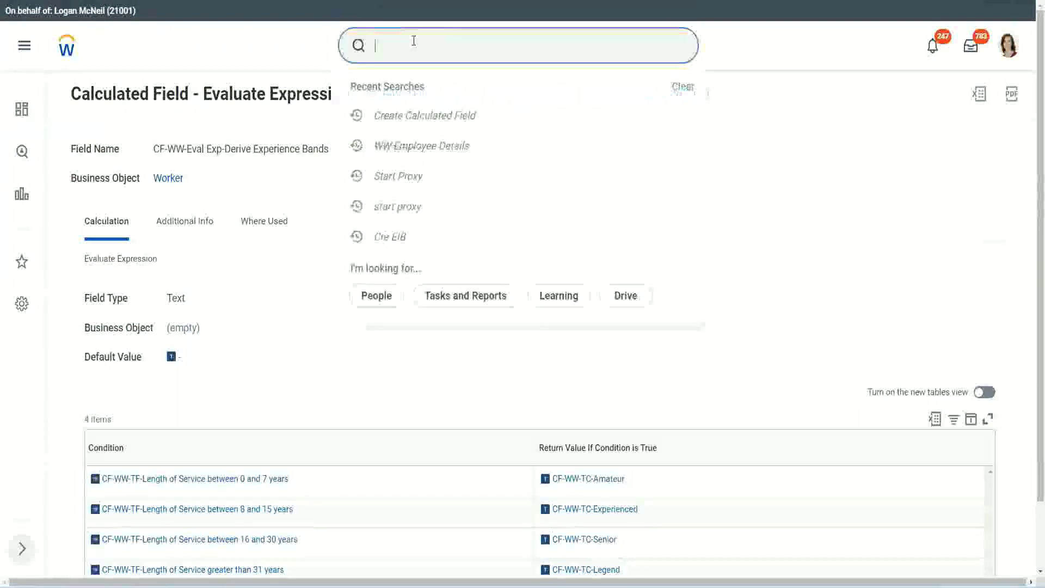
pyautogui.write('create calc')
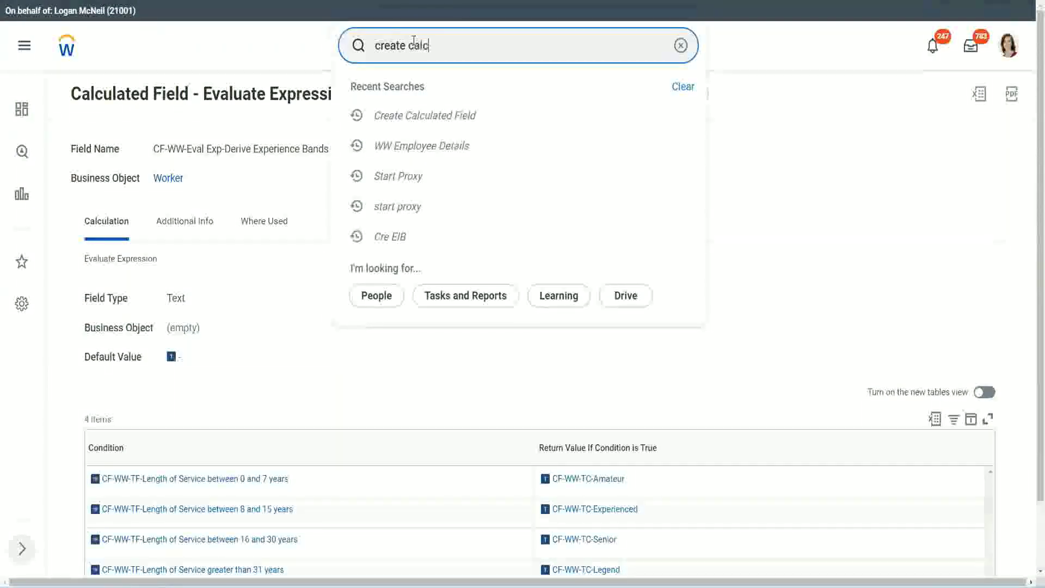
pyautogui.write(' field')
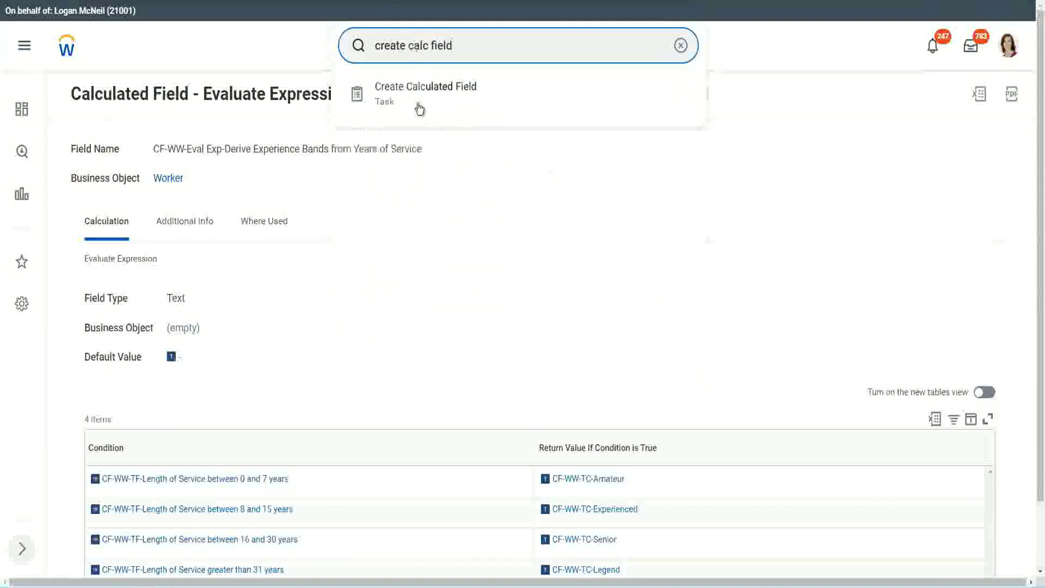
pyautogui.click(430, 101)
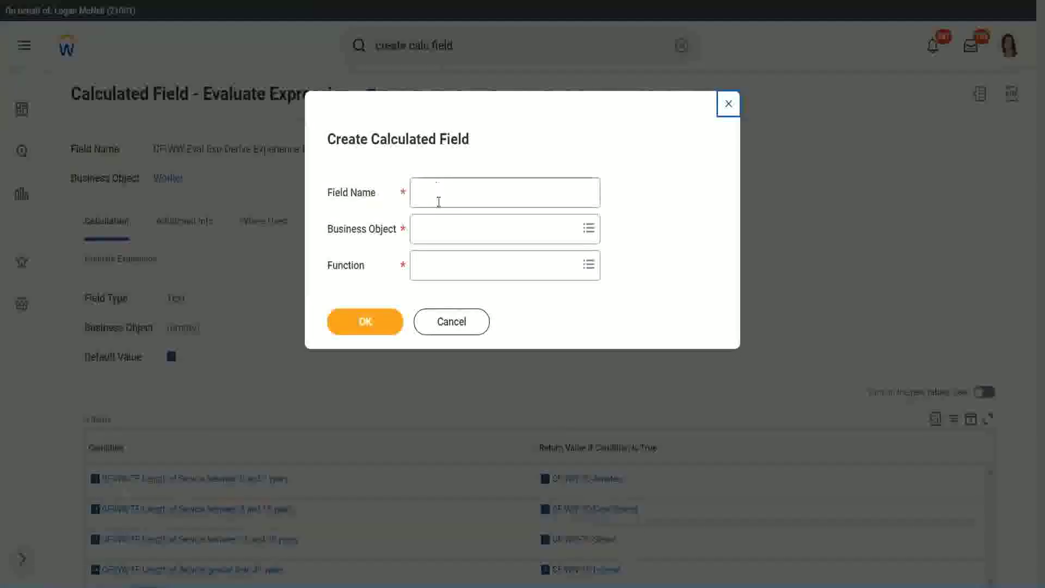
# - Name the new calculated field "CF-WW-LRB-Identify Experience Bands from years of Service"
pyautogui.click(440, 194)
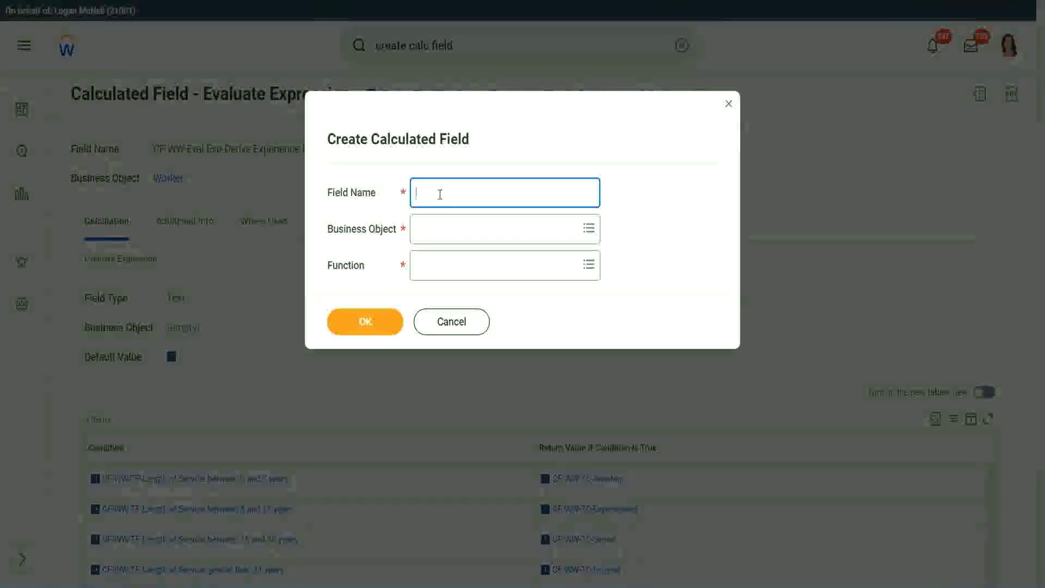
pyautogui.write('CF')
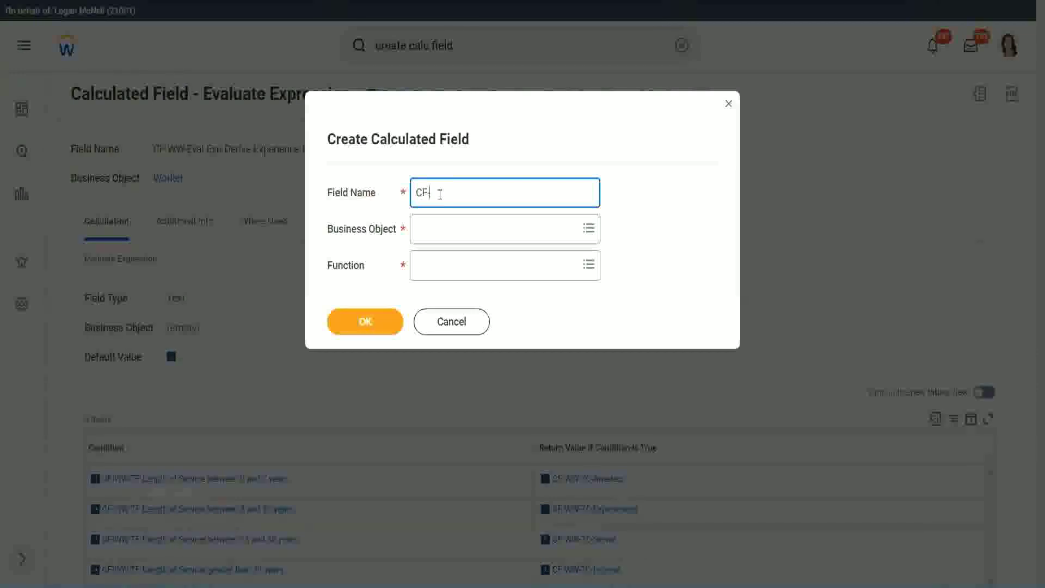
pyautogui.write('-WW')
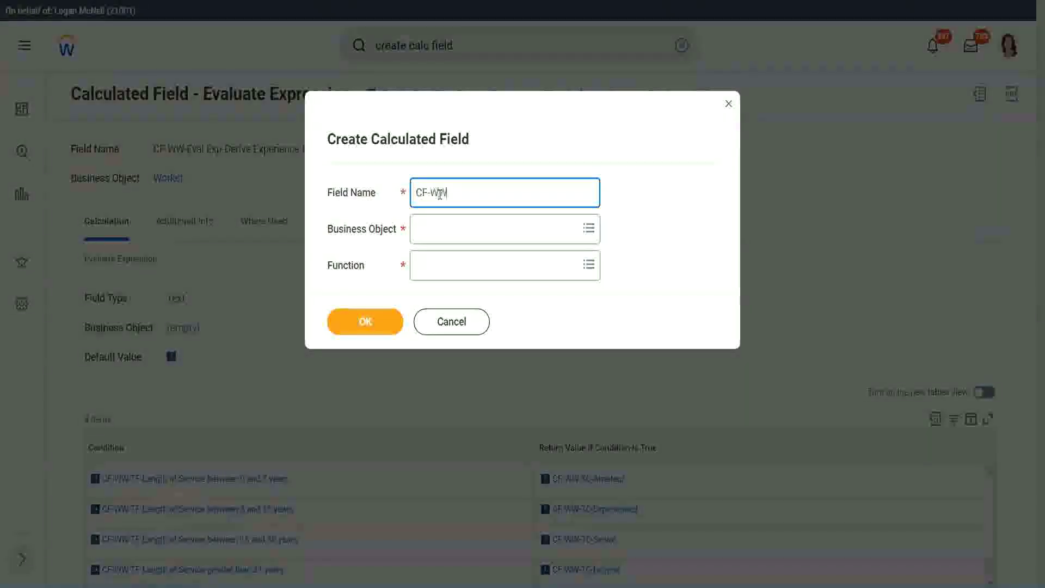
pyautogui.write('-LRB')
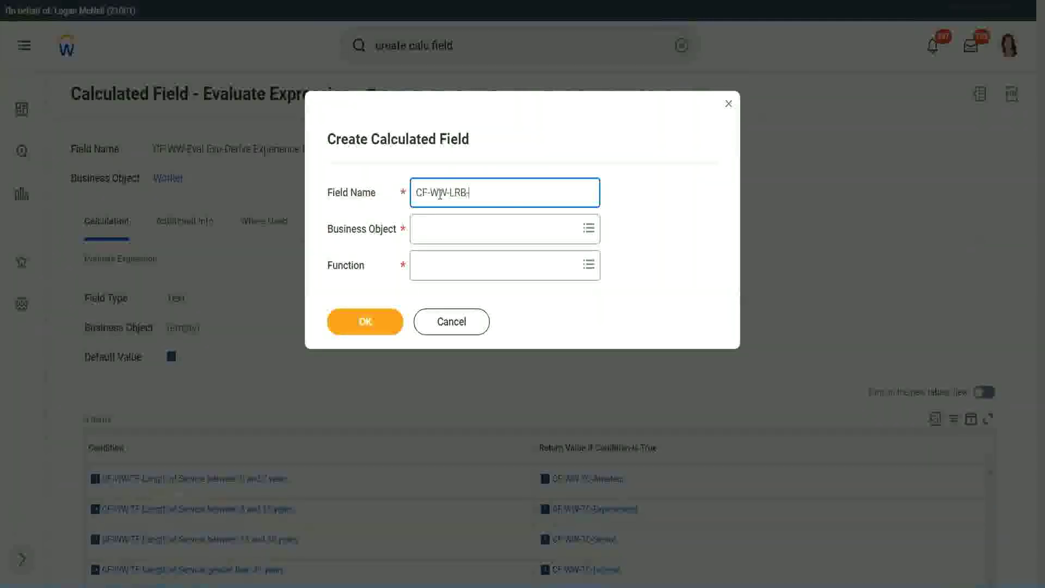
pyautogui.write('-')
pyautogui.write('Identify Exeperiende')
pyautogui.press('BackSpace')
pyautogui.press('BackSpace')
pyautogui.write('ce Bands fro')
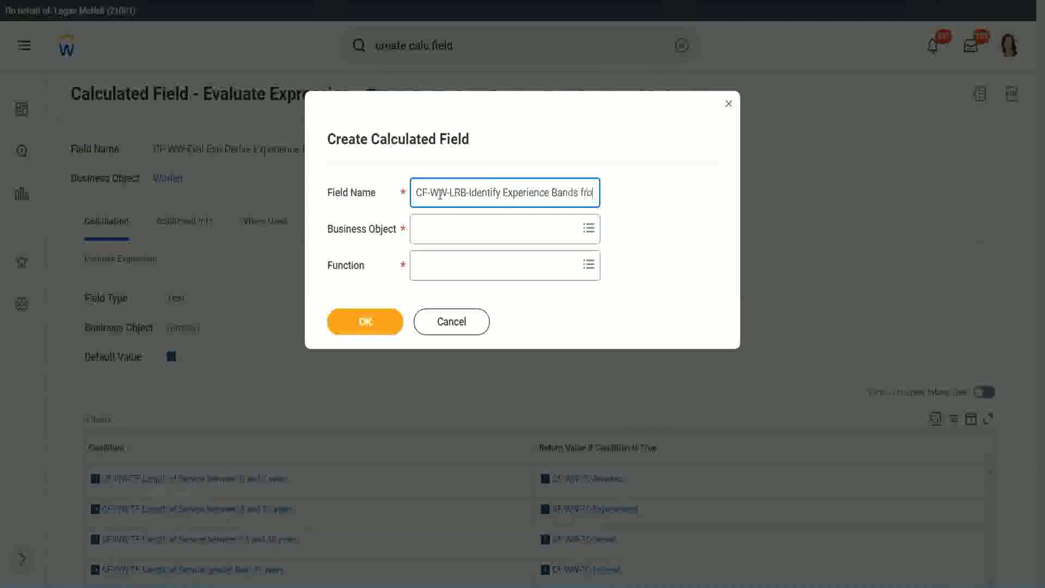
pyautogui.write('m years of Service')
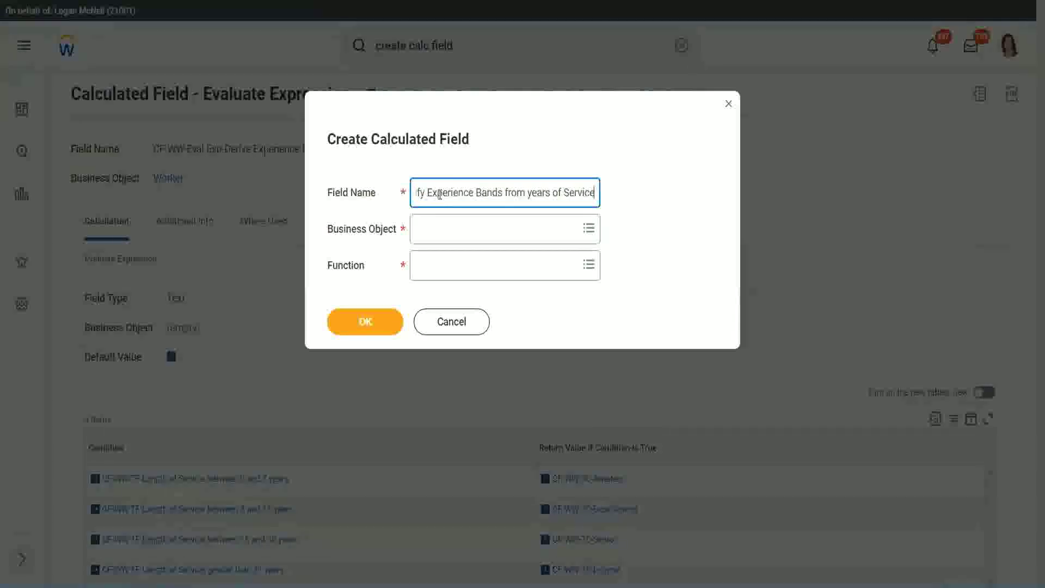
# - Set the business object to Worker and the function to Lookup Range Band, and proceed to the field's definition
pyautogui.press('Tab')
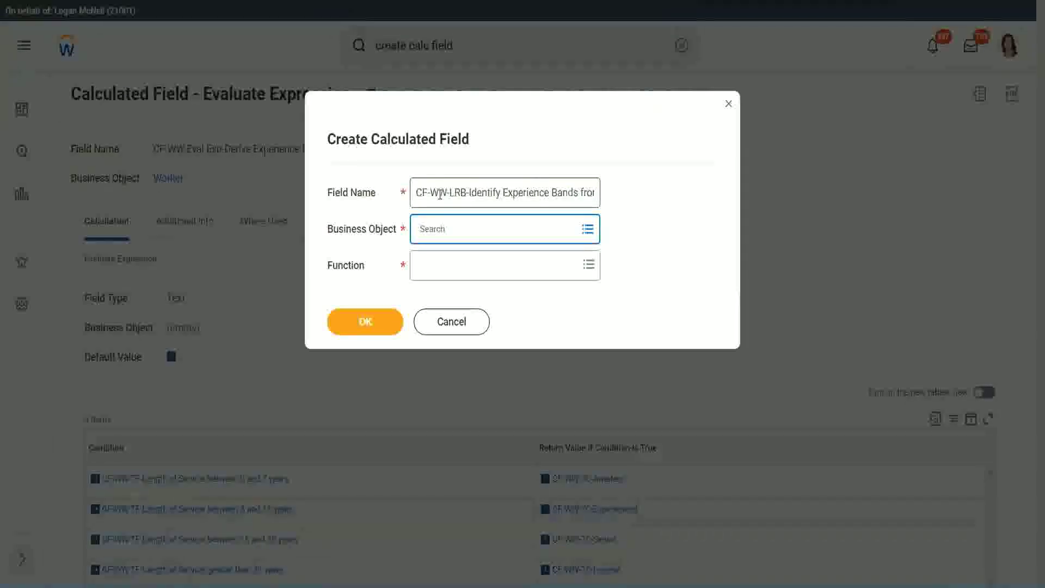
pyautogui.write('work')
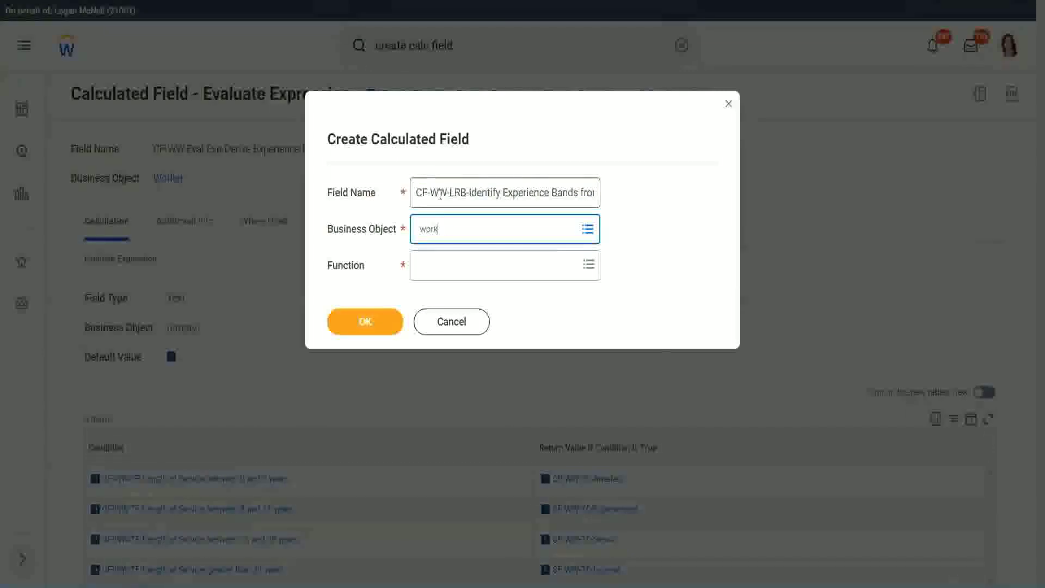
pyautogui.write('er')
pyautogui.press('Return')
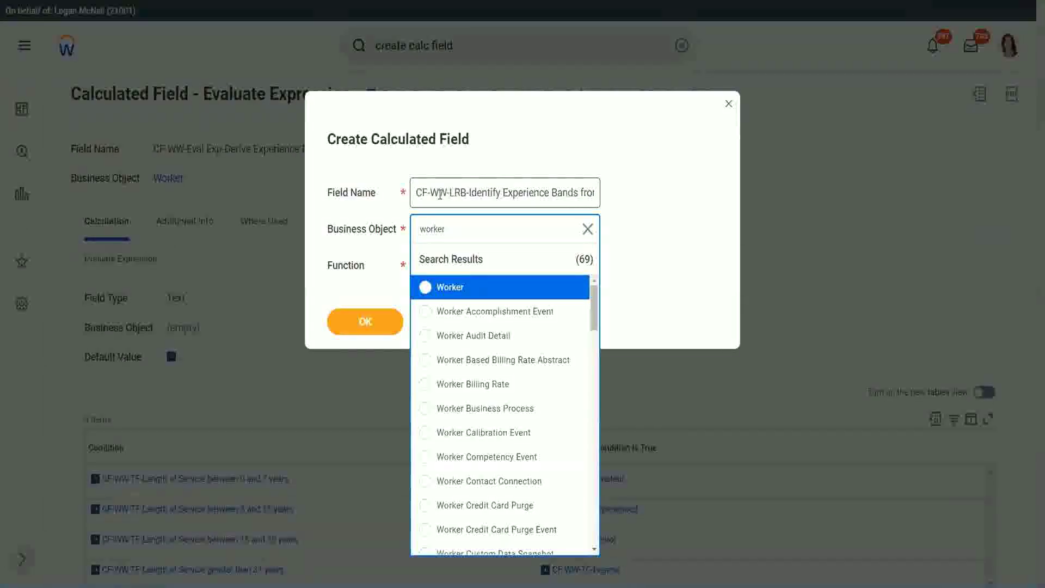
pyautogui.press('Return')
pyautogui.press('Tab')
pyautogui.write('l')
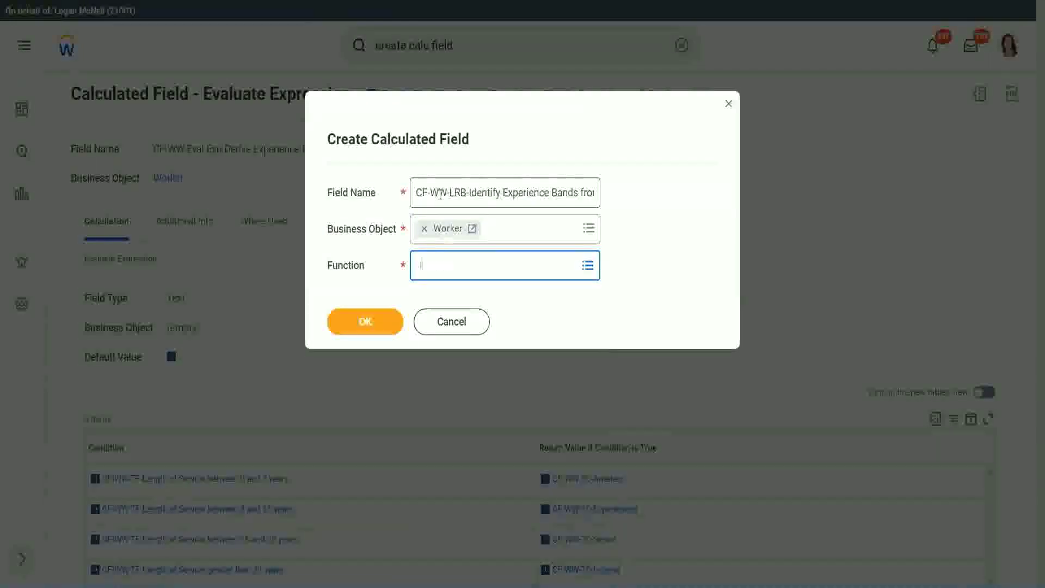
pyautogui.write('rb')
pyautogui.press('Return')
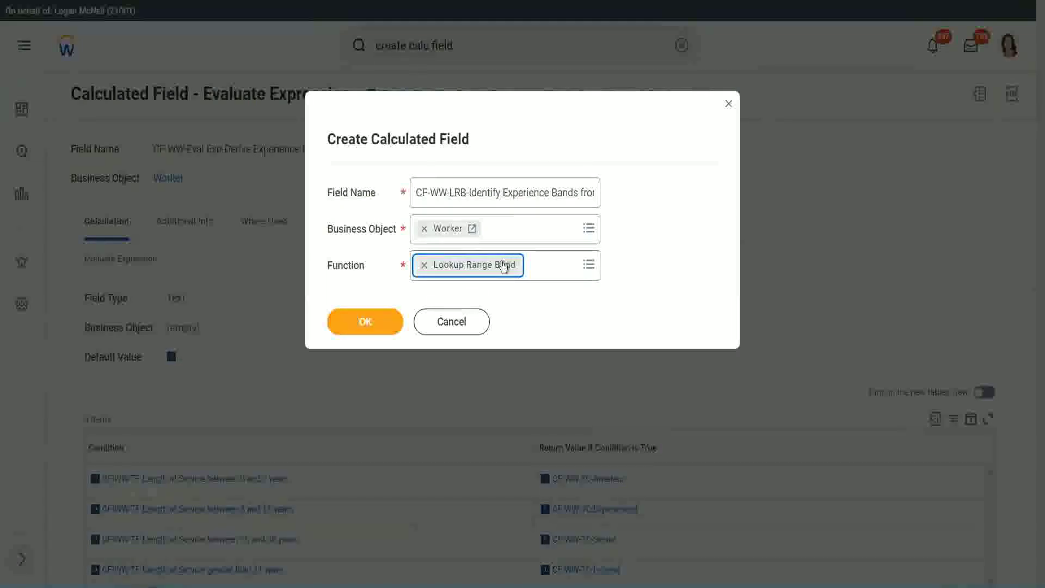
pyautogui.click(374, 322)
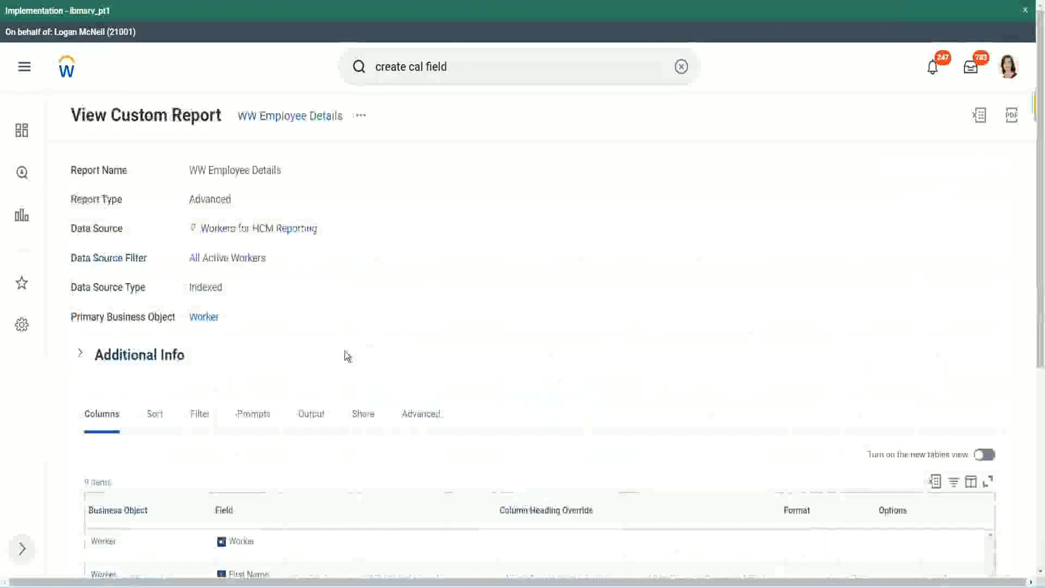
# - Copy "CF-WW-Convert Text To Number-Number of Years from Length of Service" from the WW Employee Details report and set it as the source field
pyautogui.scroll(-5, 350, 359)
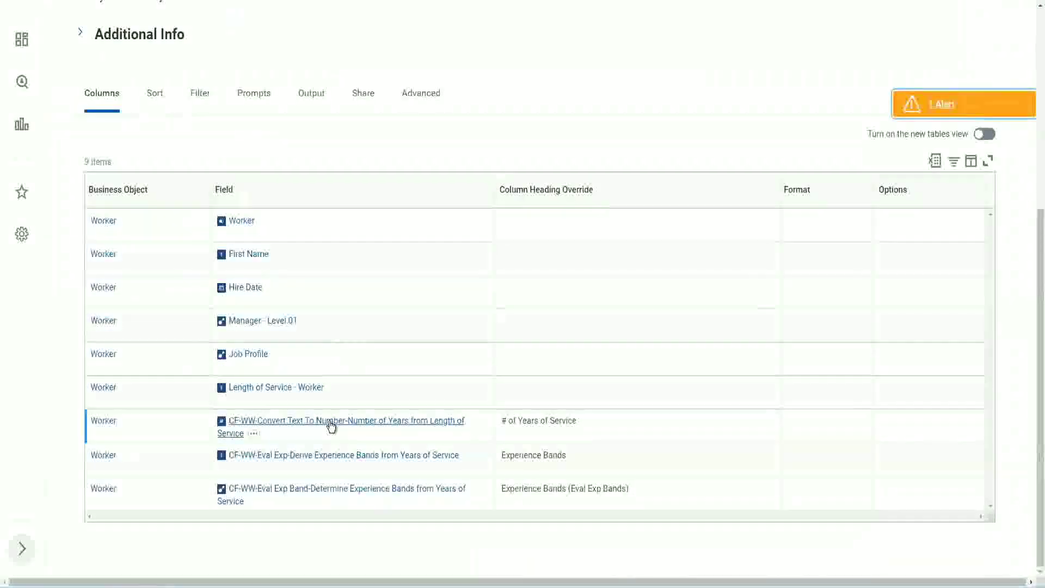
pyautogui.rightClick(331, 428)
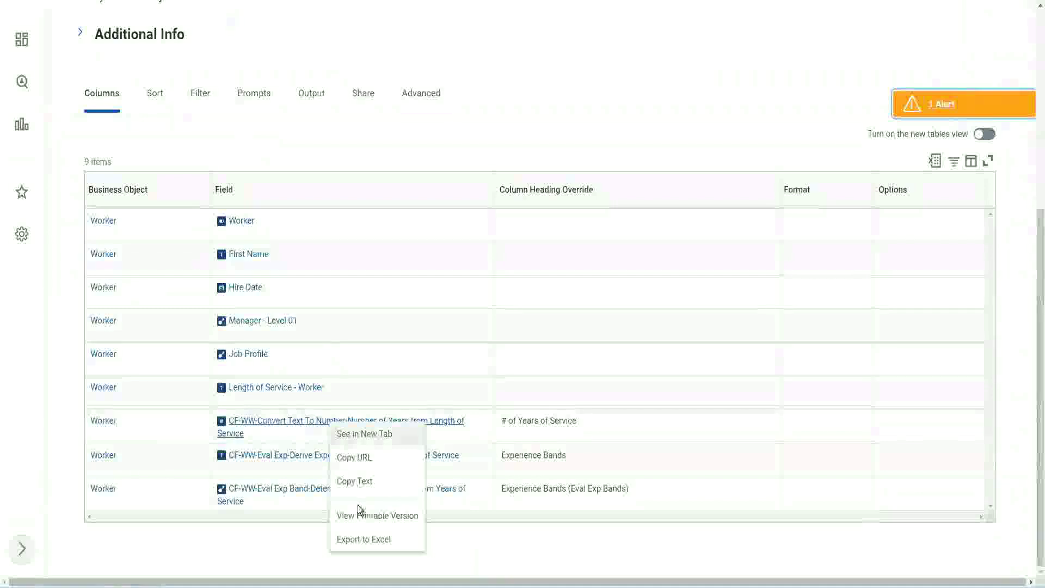
pyautogui.click(357, 482)
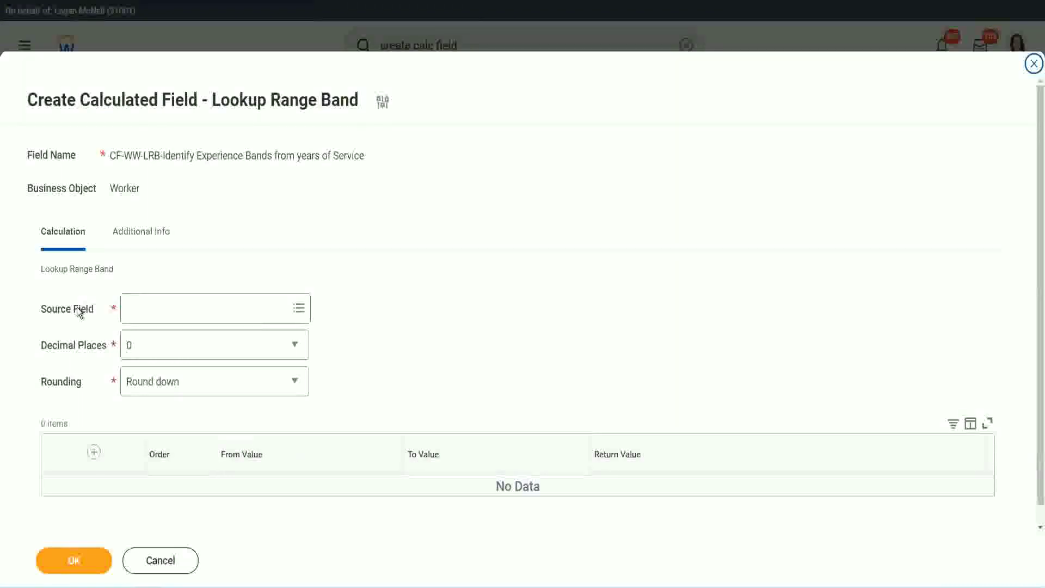
pyautogui.click(162, 307)
pyautogui.press('Return')
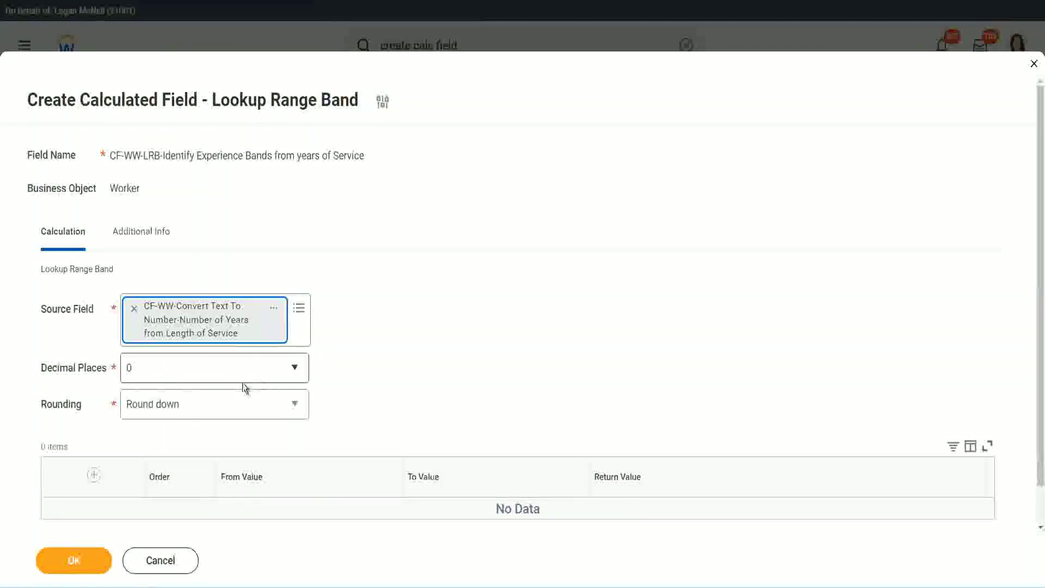
# - Keep Decimal Places at 0 and set Rounding to Round for the lookup range band
pyautogui.click(204, 374)
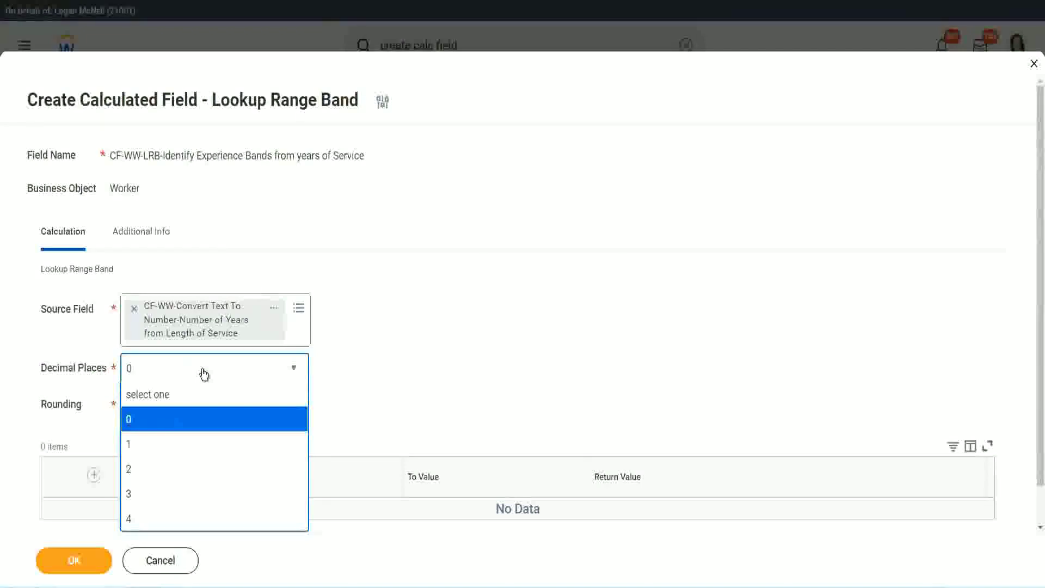
pyautogui.click(409, 361)
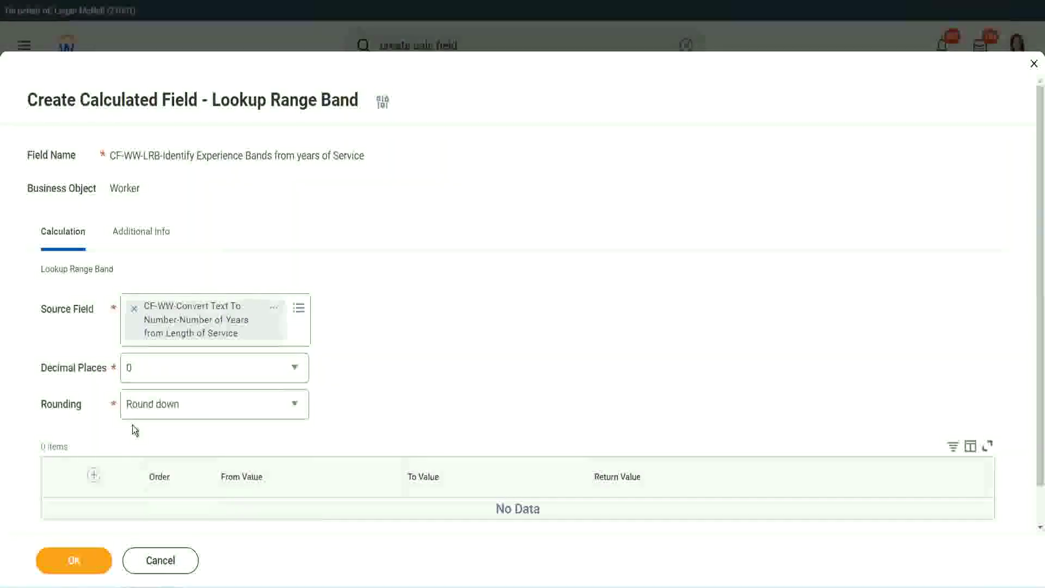
pyautogui.click(167, 408)
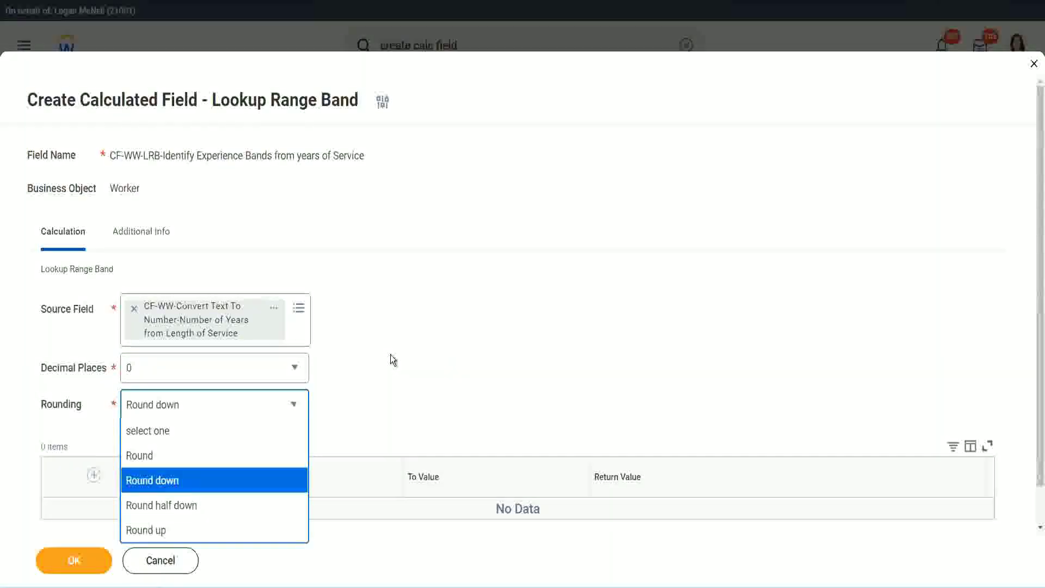
pyautogui.click(368, 400)
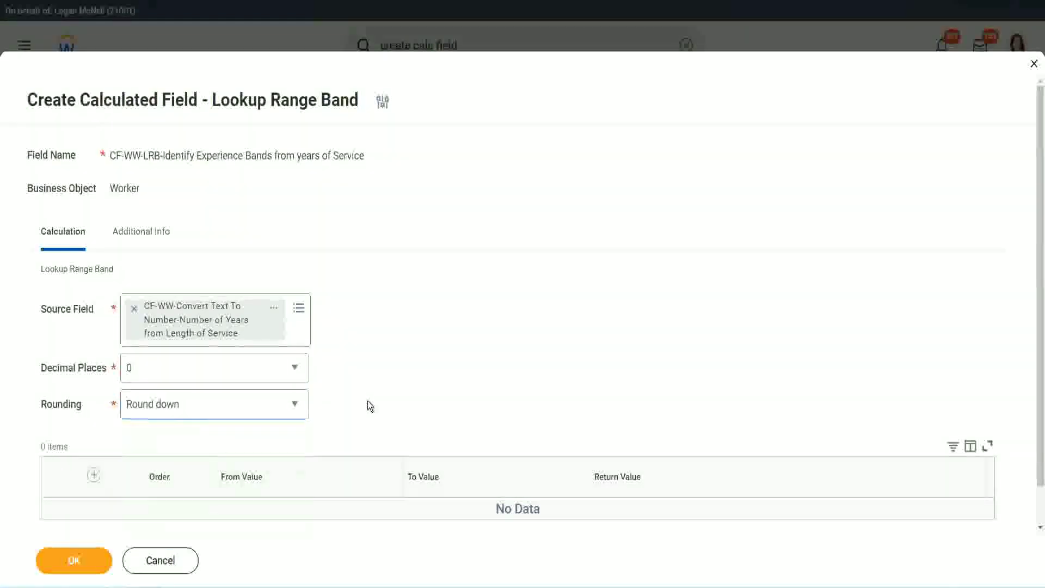
pyautogui.click(177, 404)
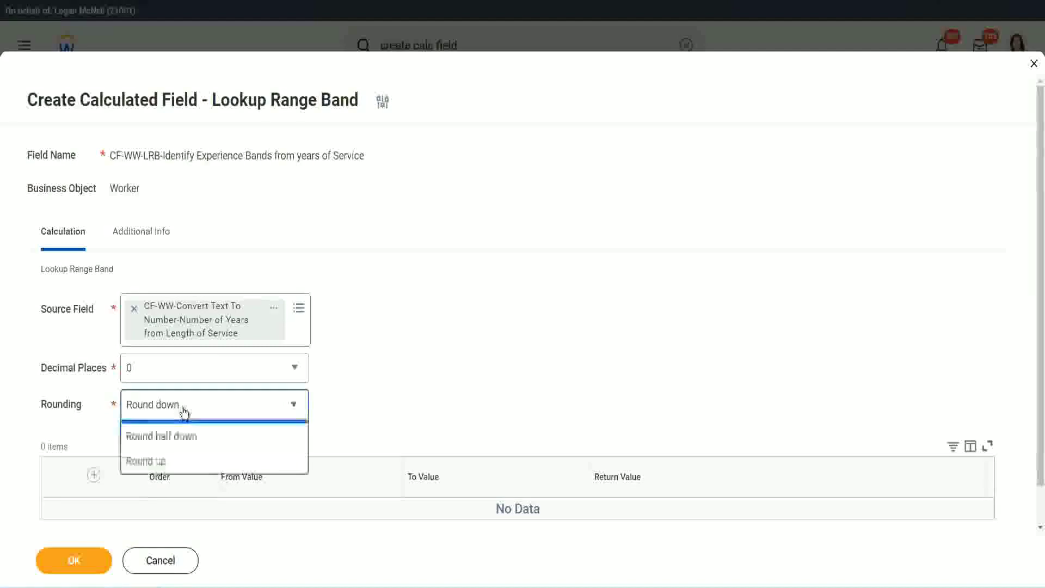
pyautogui.click(174, 457)
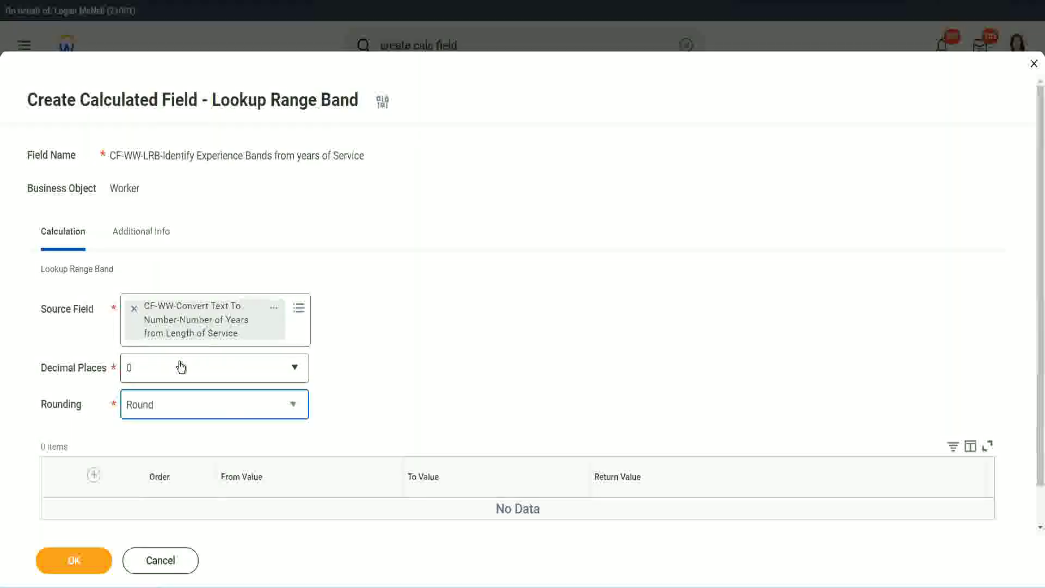
# - Add a range row with From Value 0, To Value 7 and Return Value "Amateur"
pyautogui.click(94, 477)
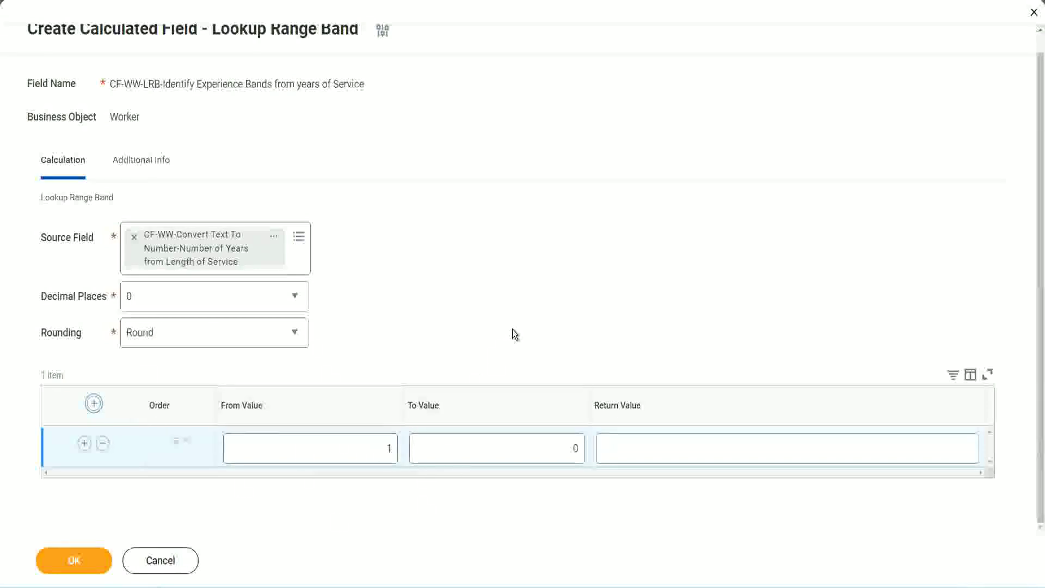
pyautogui.click(383, 450)
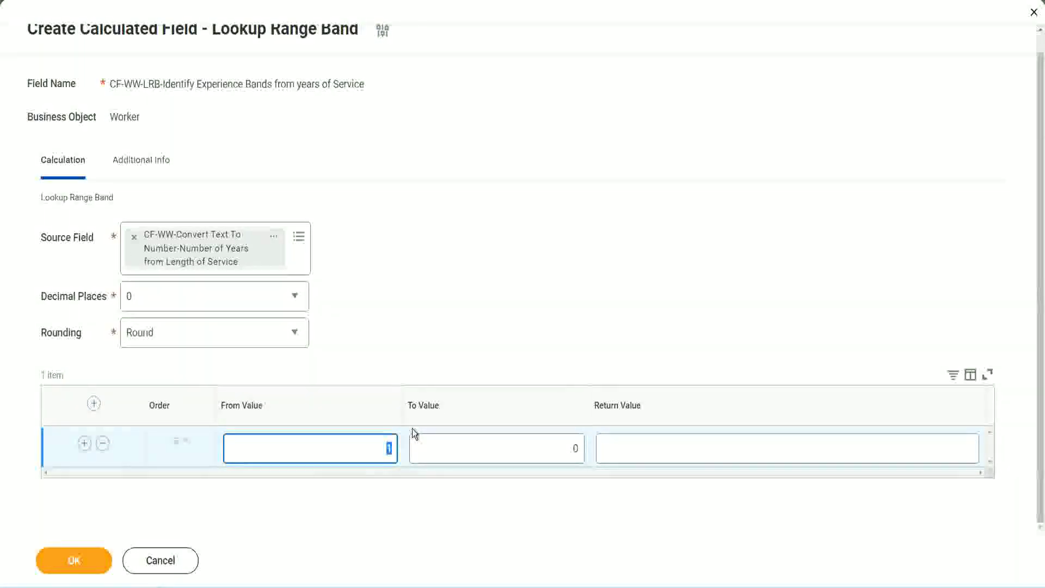
pyautogui.write('0')
pyautogui.press('Tab')
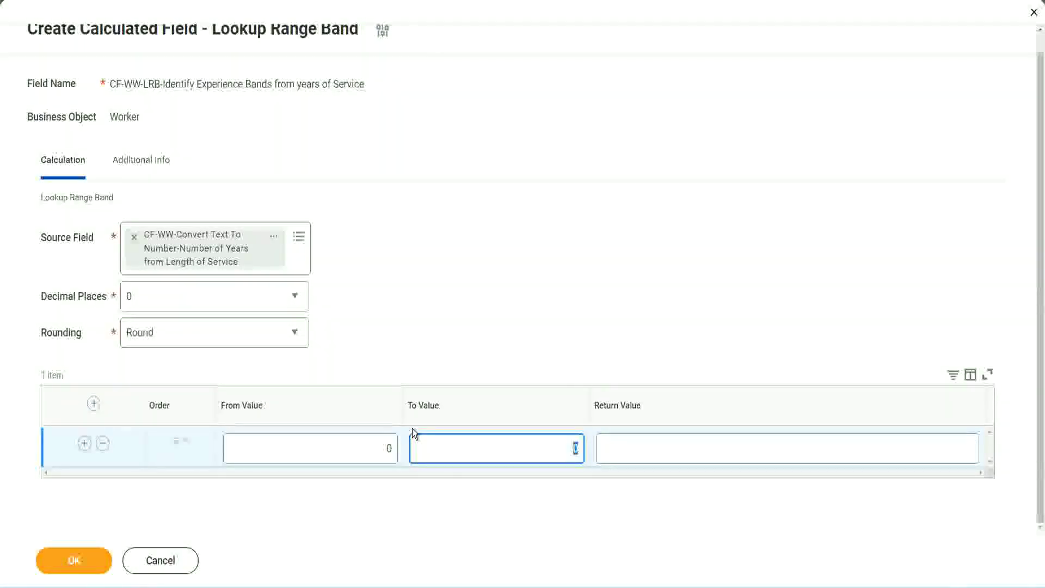
pyautogui.write('7')
pyautogui.press('Tab')
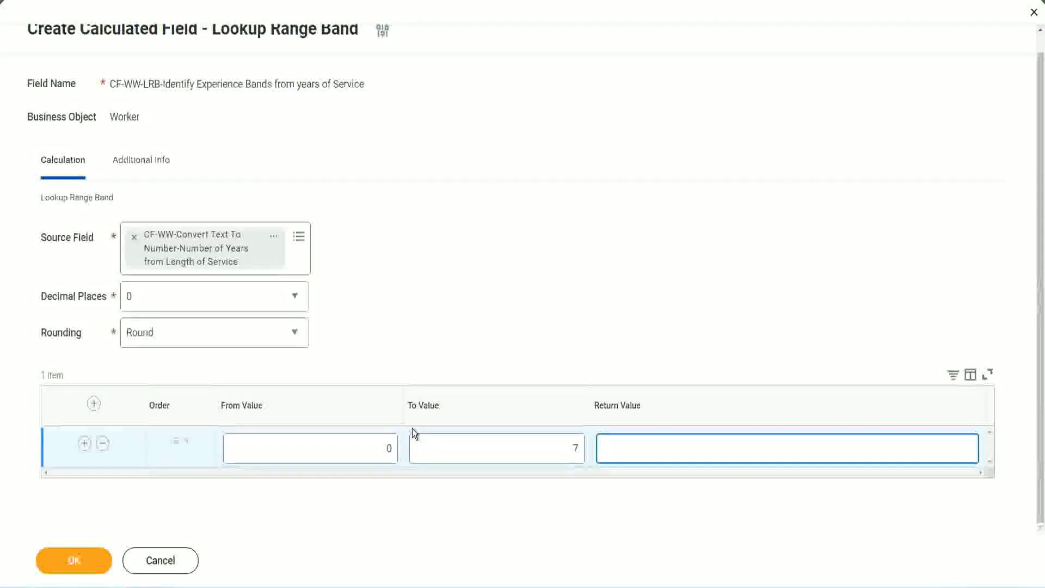
pyautogui.write('Amateur')
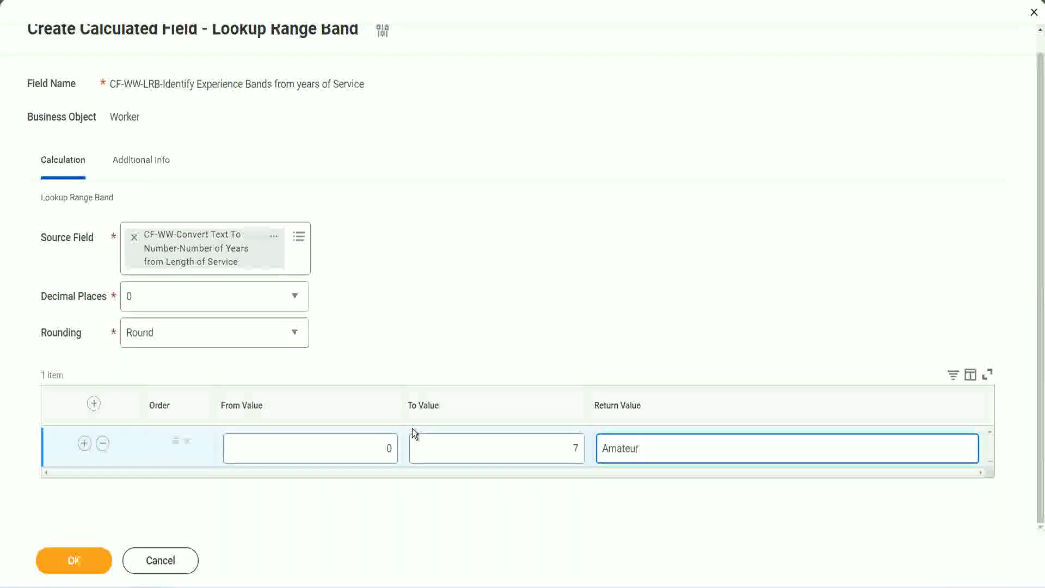
pyautogui.click(363, 460)
pyautogui.click(557, 440)
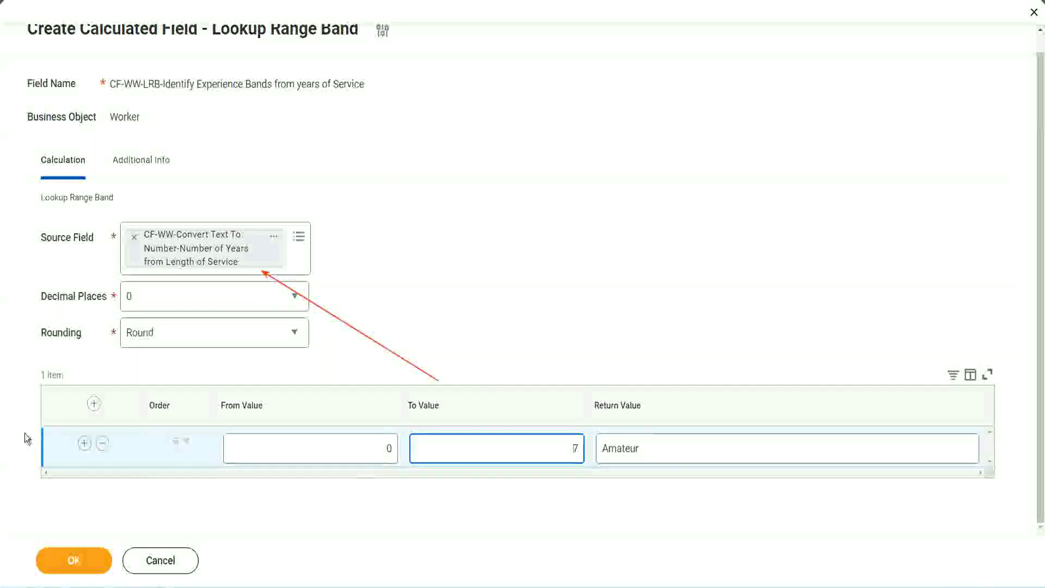
# - Add a second range row with From Value 8, To Value 15 and Return Value "Experienced"
pyautogui.click(83, 444)
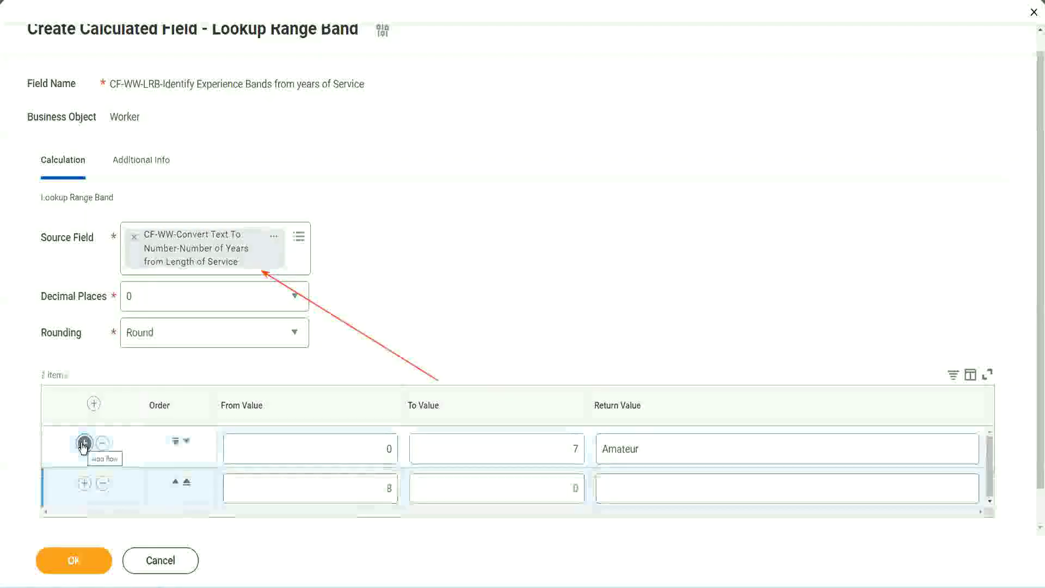
pyautogui.click(391, 489)
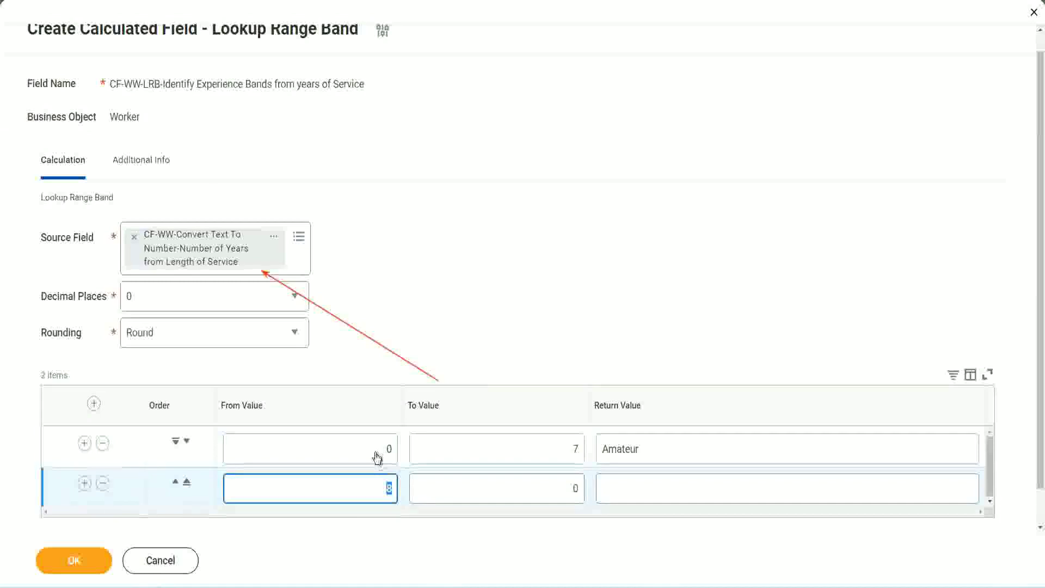
pyautogui.click(571, 451)
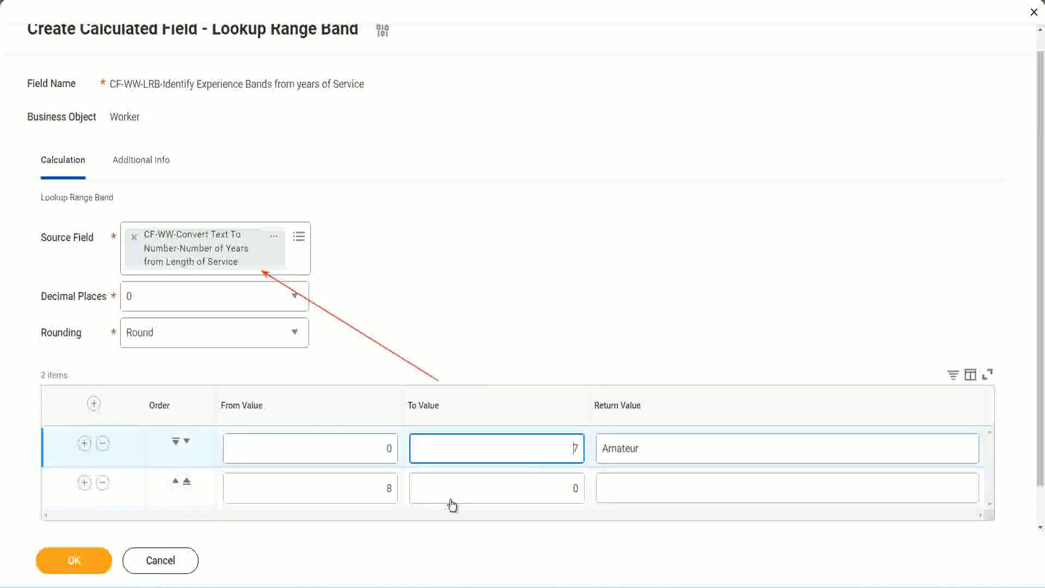
pyautogui.click(370, 490)
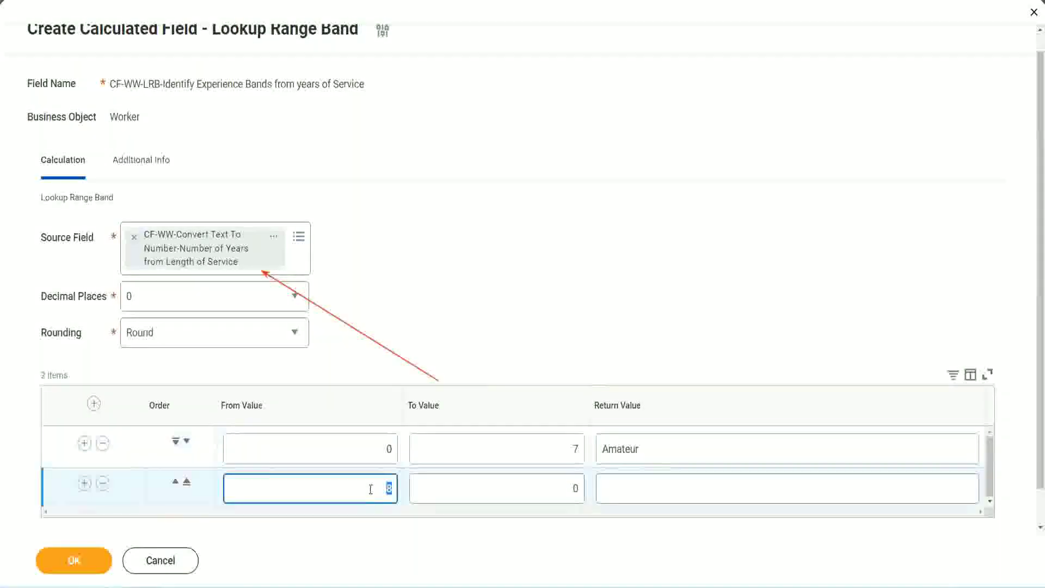
pyautogui.click(370, 489)
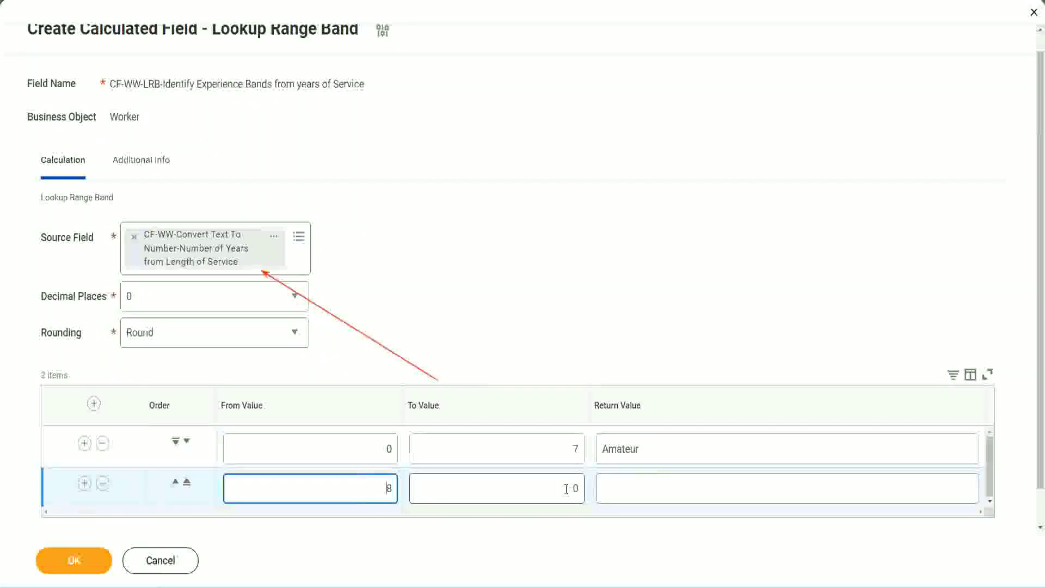
pyautogui.click(566, 489)
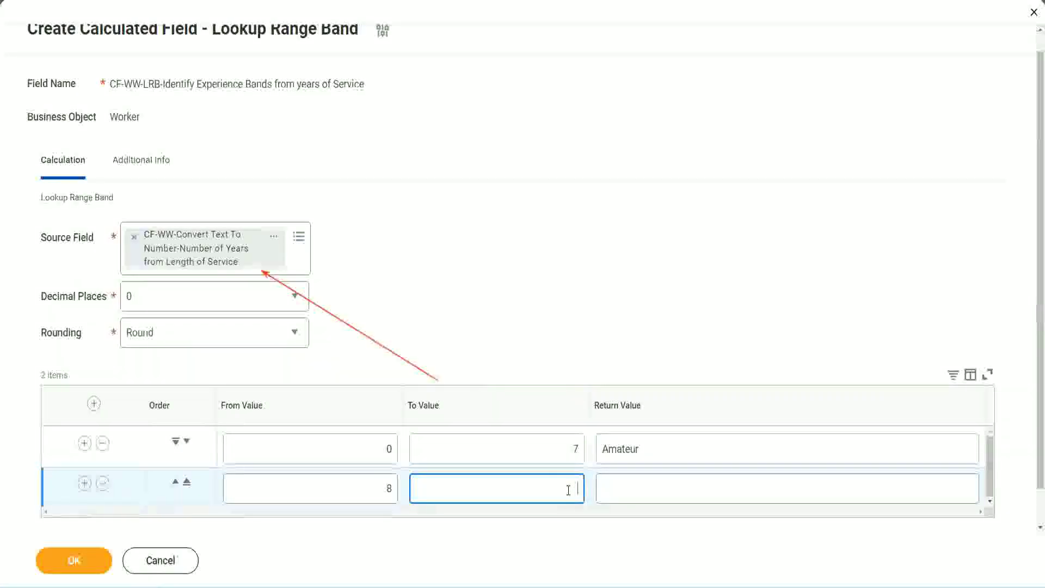
pyautogui.write('15')
pyautogui.click(645, 485)
pyautogui.write('Ex')
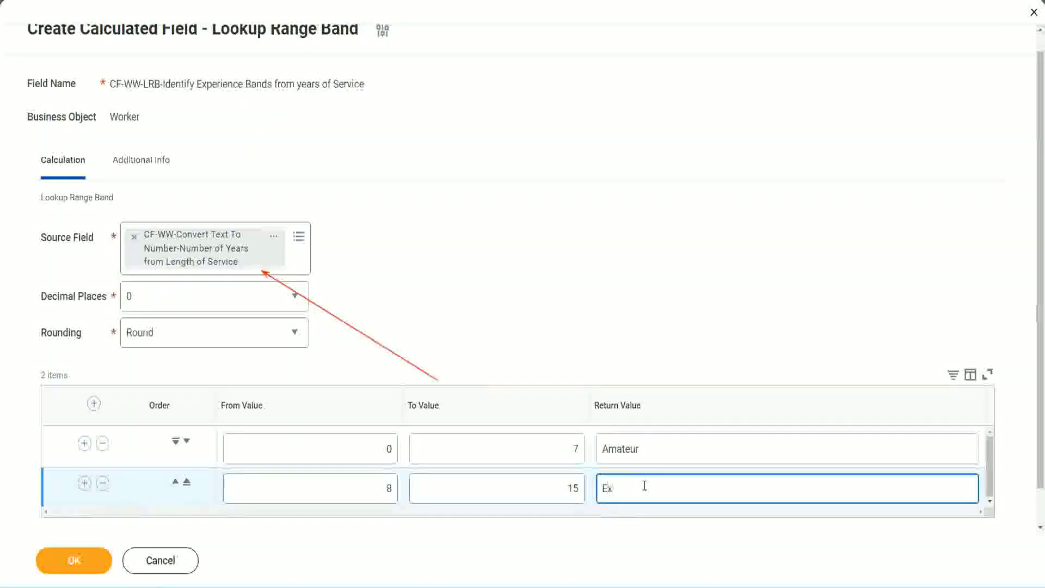
pyautogui.write('perienced')
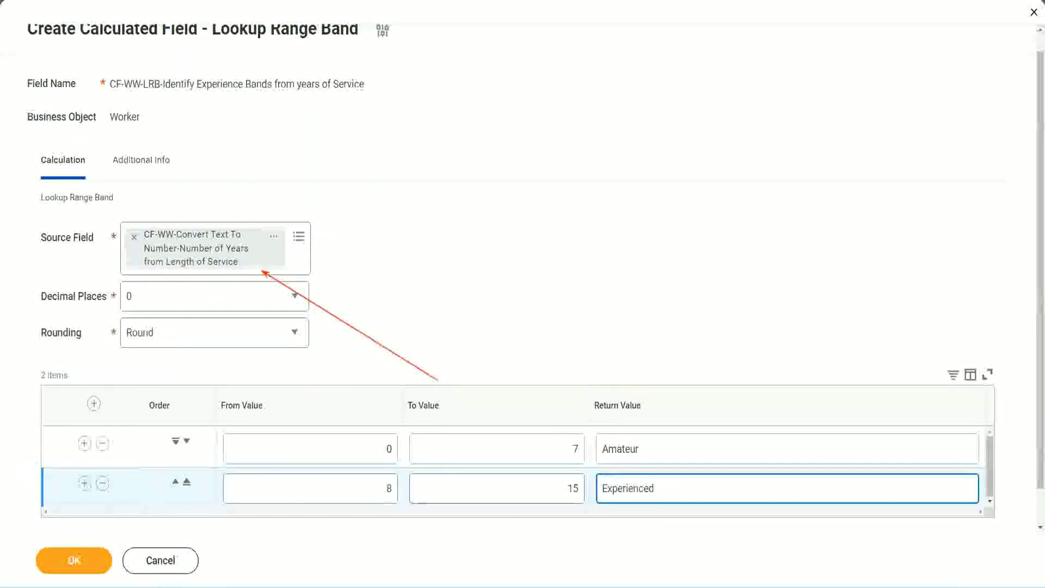
# - Add a third range row with From Value 16, To Value 30 and Return Value "Senior"
pyautogui.click(84, 483)
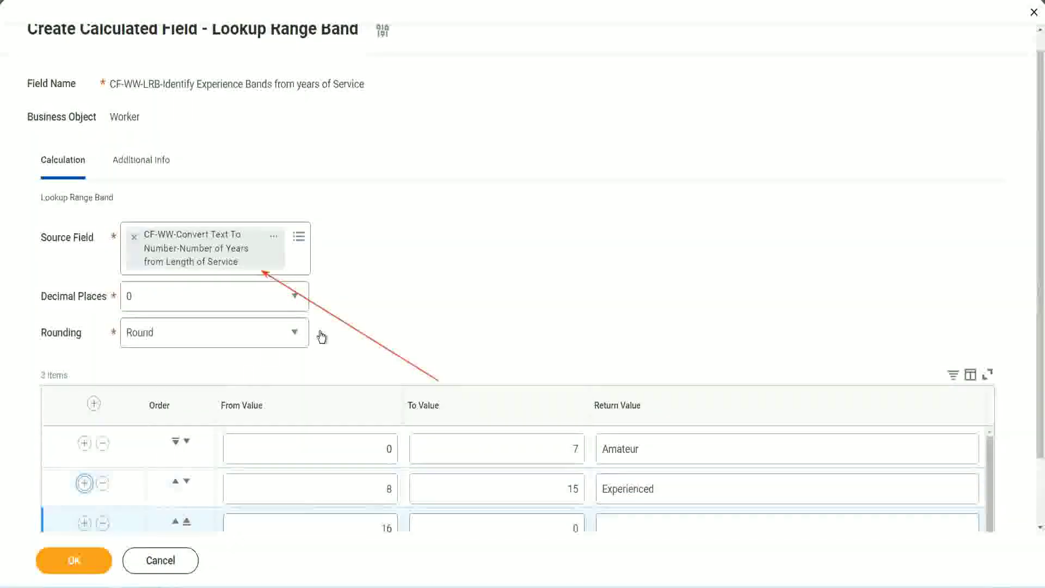
pyautogui.scroll(-2, 323, 337)
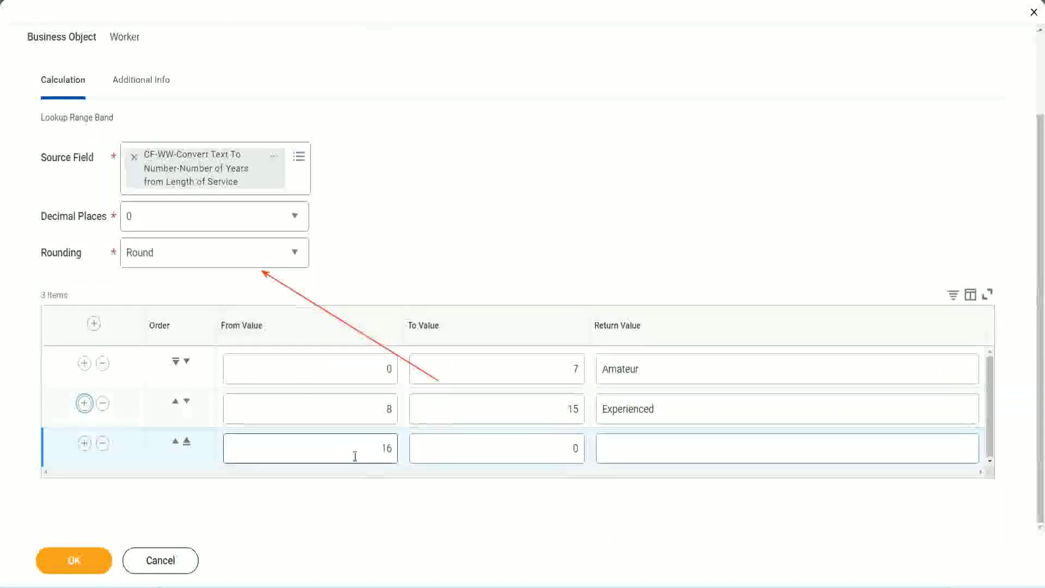
pyautogui.click(555, 447)
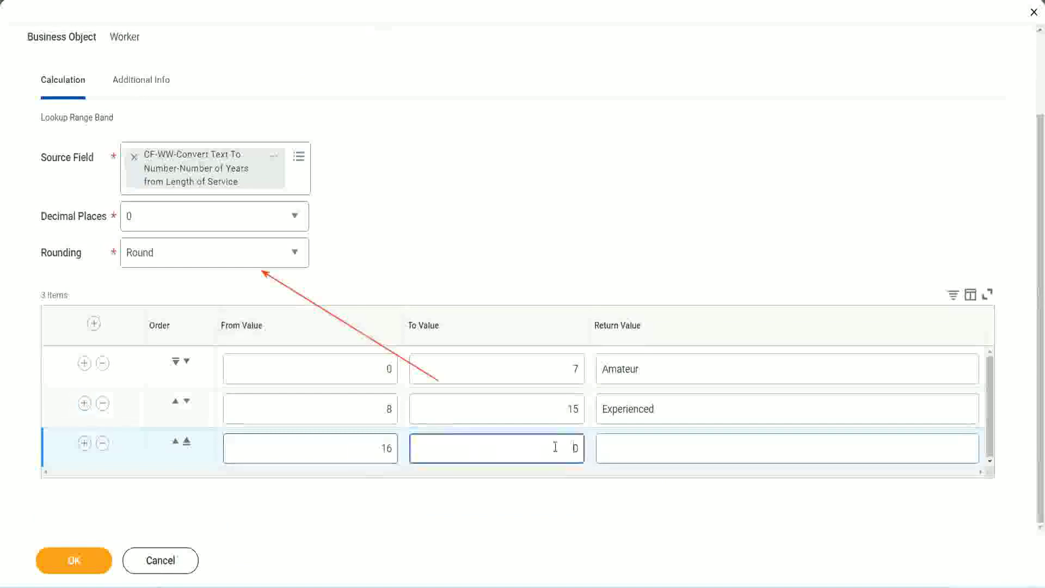
pyautogui.write('3')
pyautogui.press('Tab')
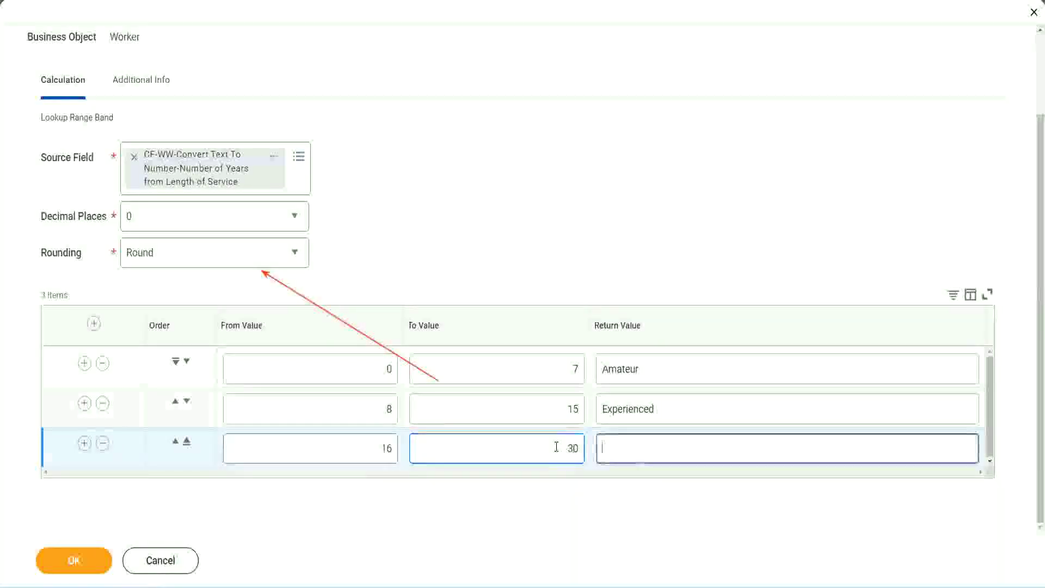
pyautogui.write('L')
pyautogui.press('BackSpace')
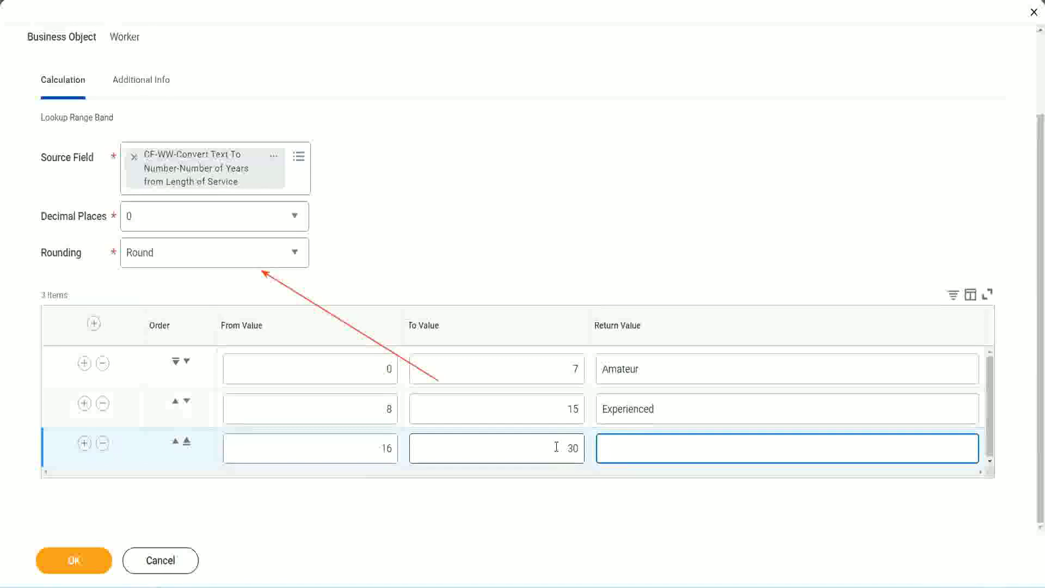
pyautogui.write('Senior')
# - Add a fourth range row with From Value 31, To Value 1000 and Return Value "Legend"
pyautogui.click(83, 443)
pyautogui.doubleClick(351, 441)
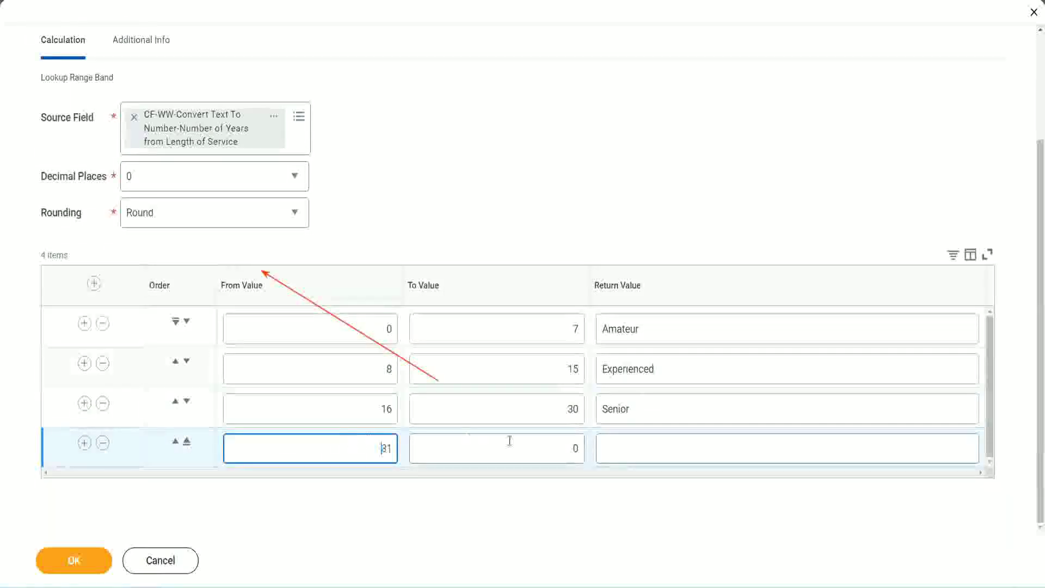
pyautogui.click(564, 448)
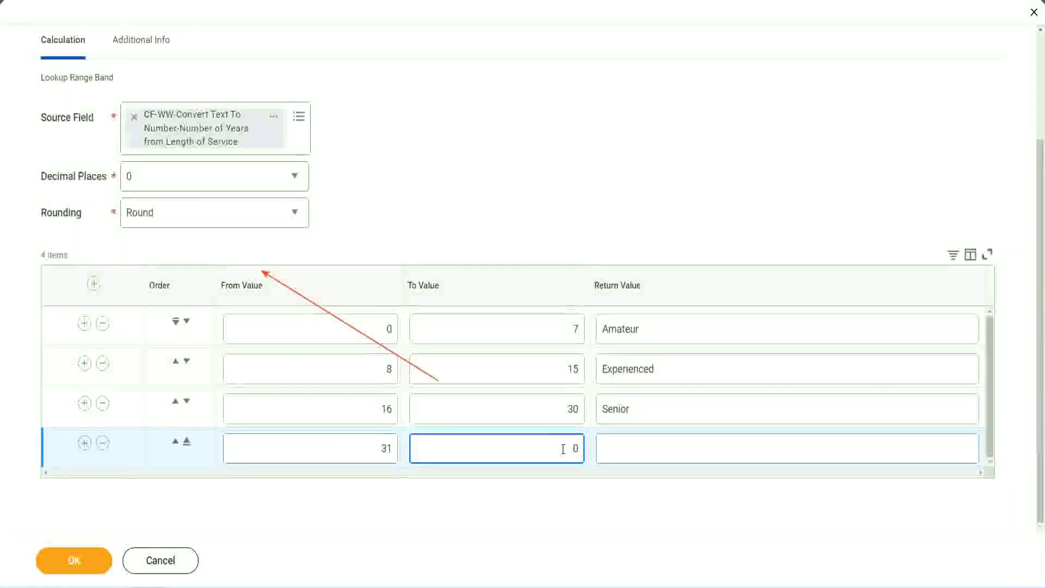
pyautogui.write('1000')
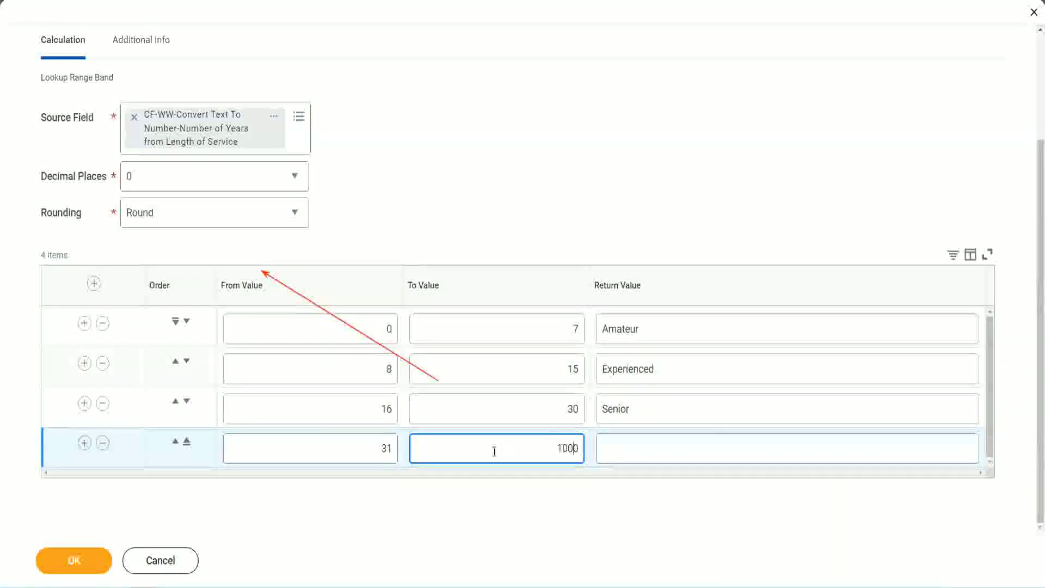
pyautogui.moveTo(543, 443); pyautogui.dragTo(607, 443)
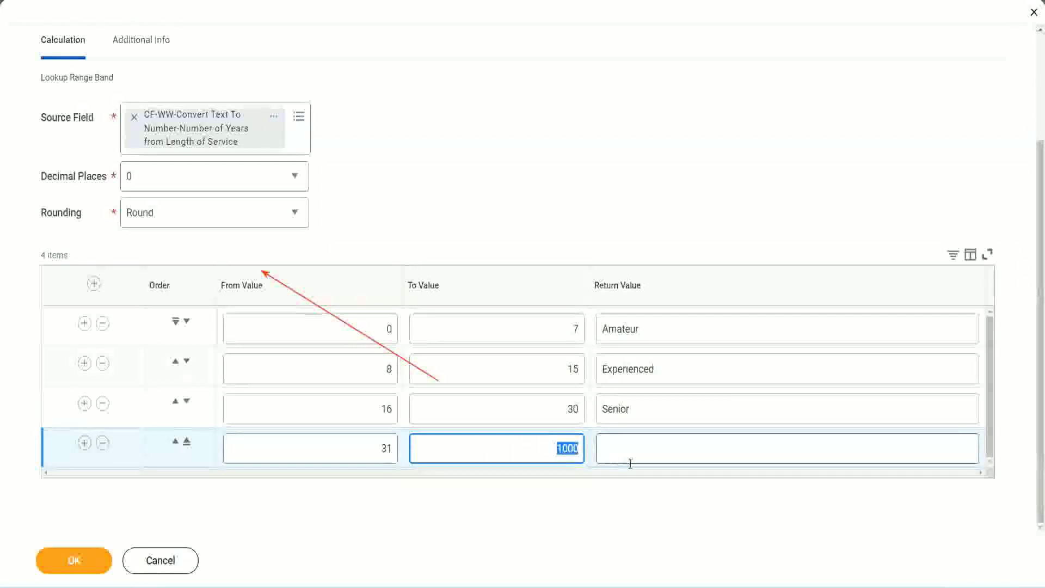
pyautogui.click(555, 445)
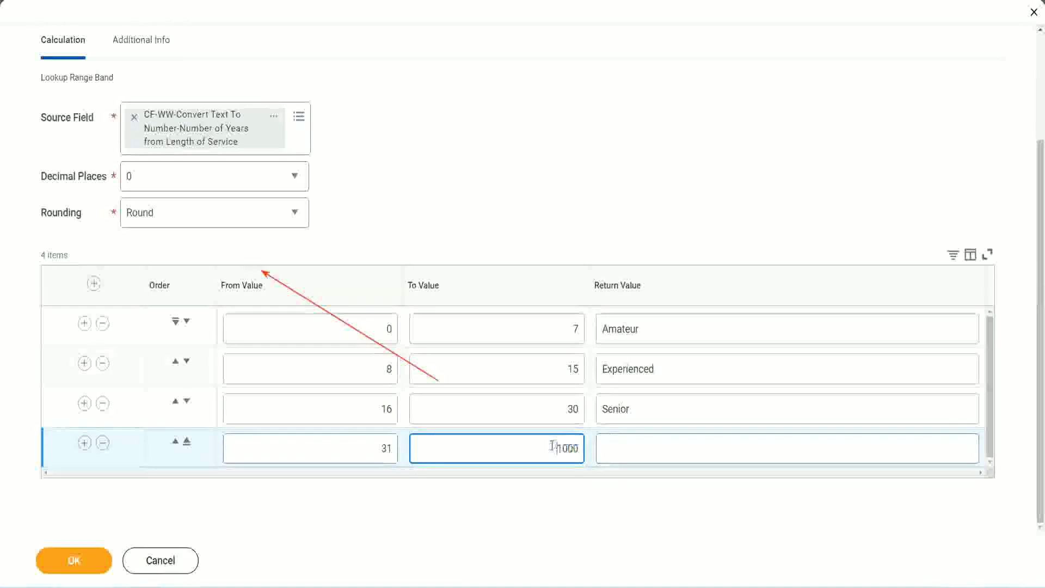
pyautogui.moveTo(548, 446); pyautogui.dragTo(585, 445)
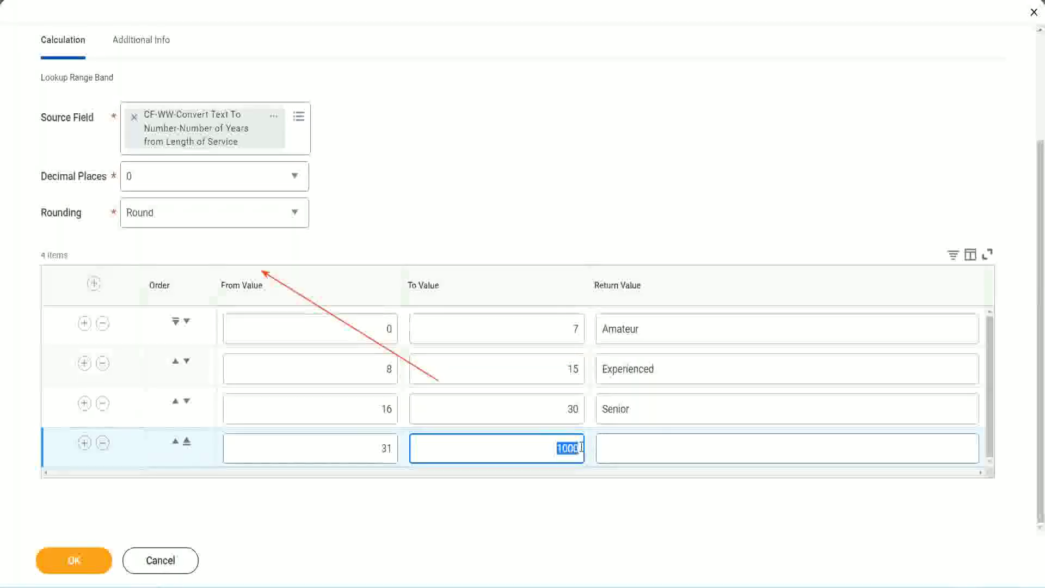
pyautogui.click(652, 447)
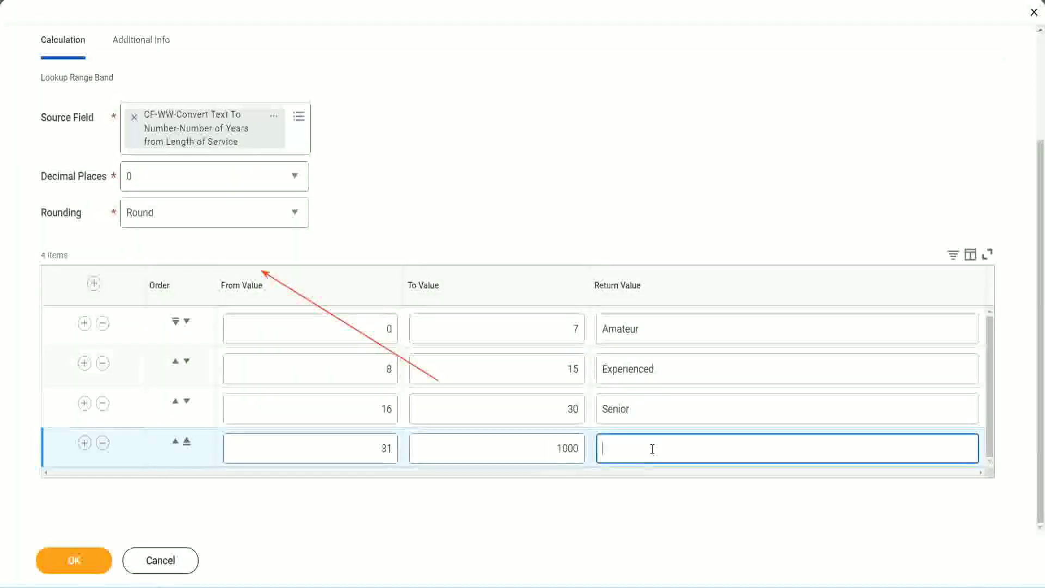
pyautogui.write('Legend')
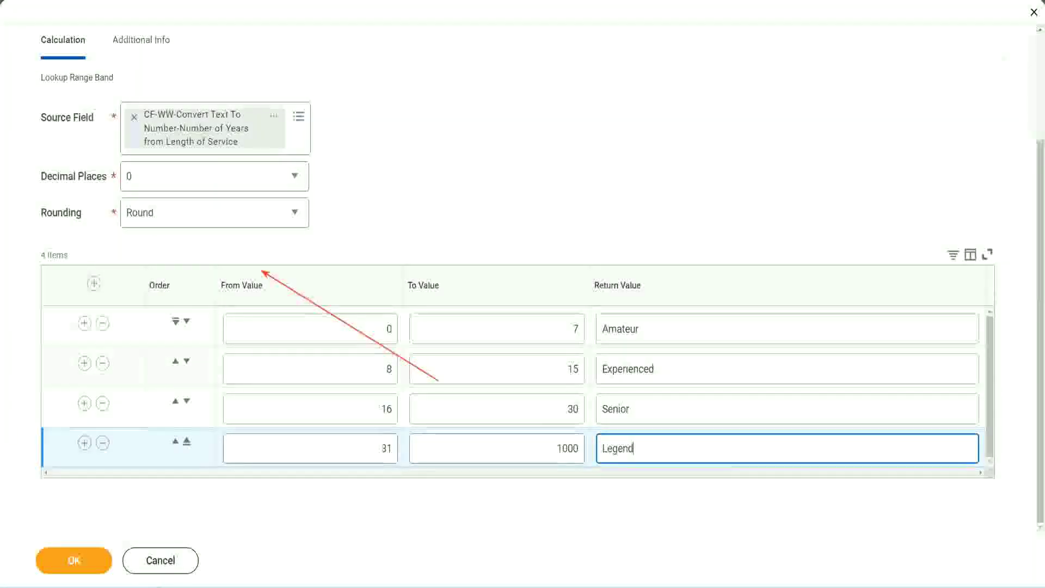
# - Review the From, To and Return Values of all the range rows from Amateur to Legend
pyautogui.click(488, 179)
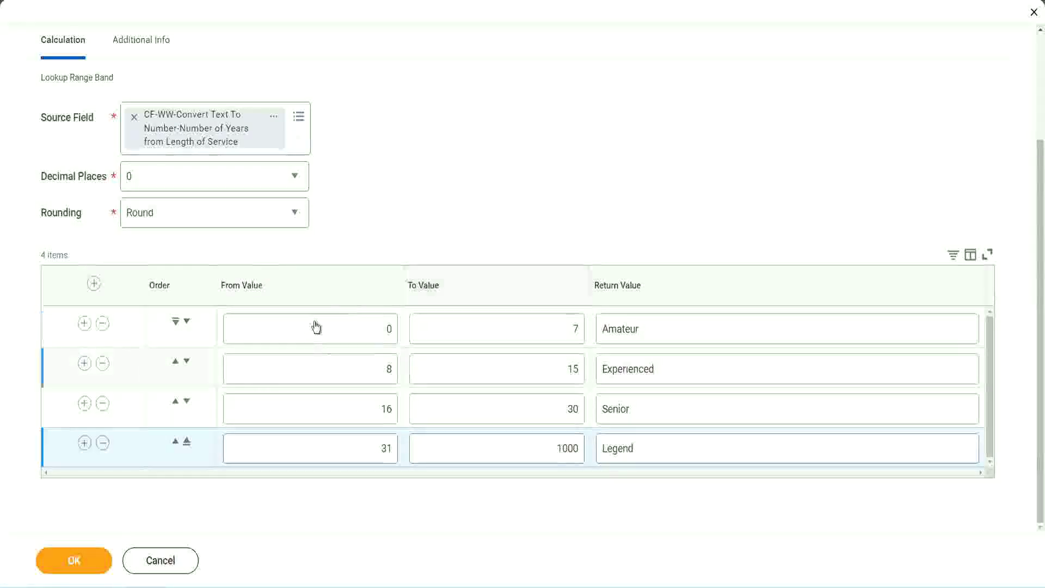
pyautogui.click(679, 328)
pyautogui.click(676, 369)
pyautogui.click(659, 409)
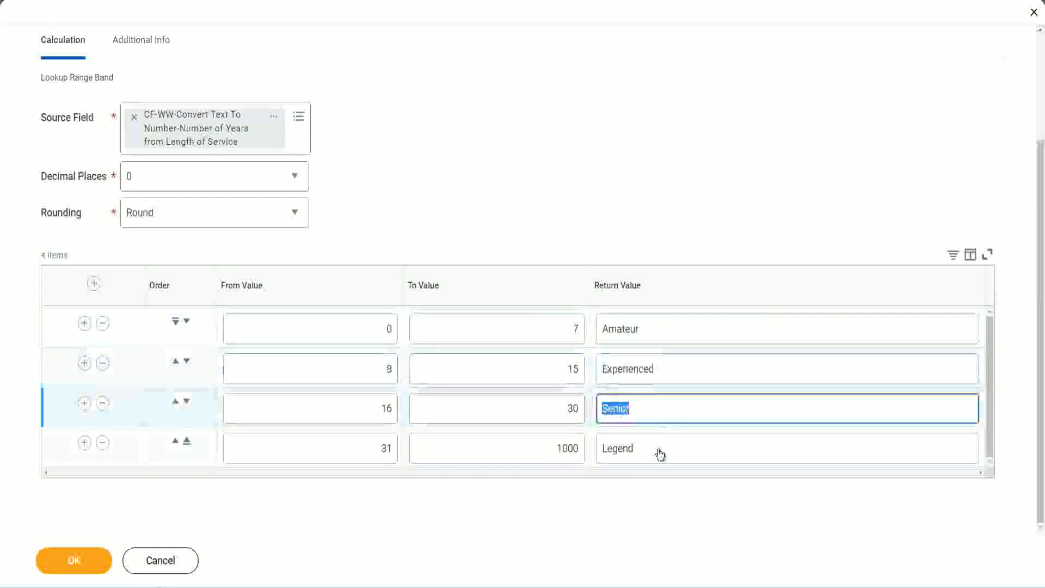
pyautogui.click(659, 448)
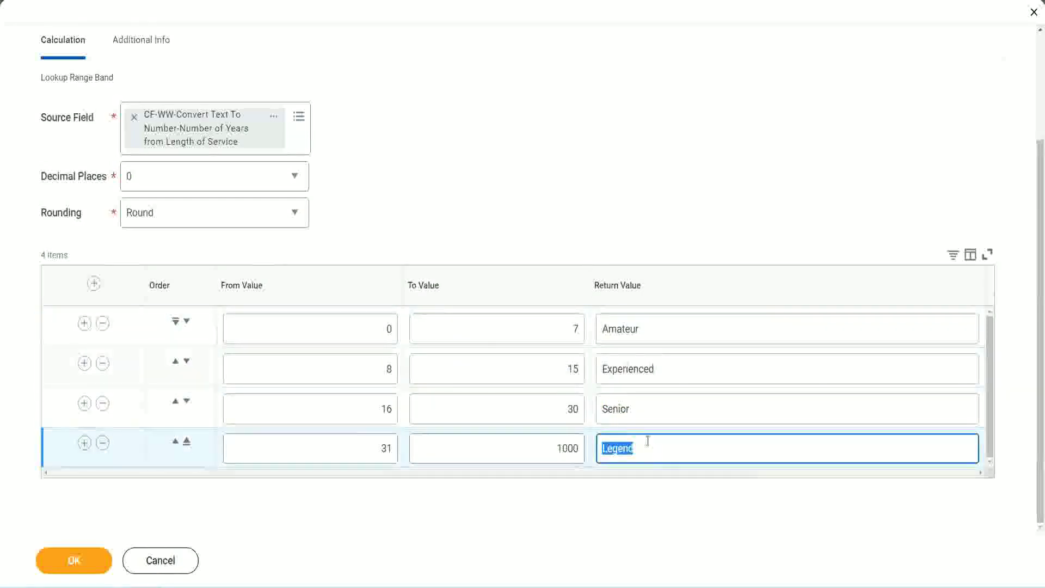
pyautogui.click(334, 332)
pyautogui.click(538, 324)
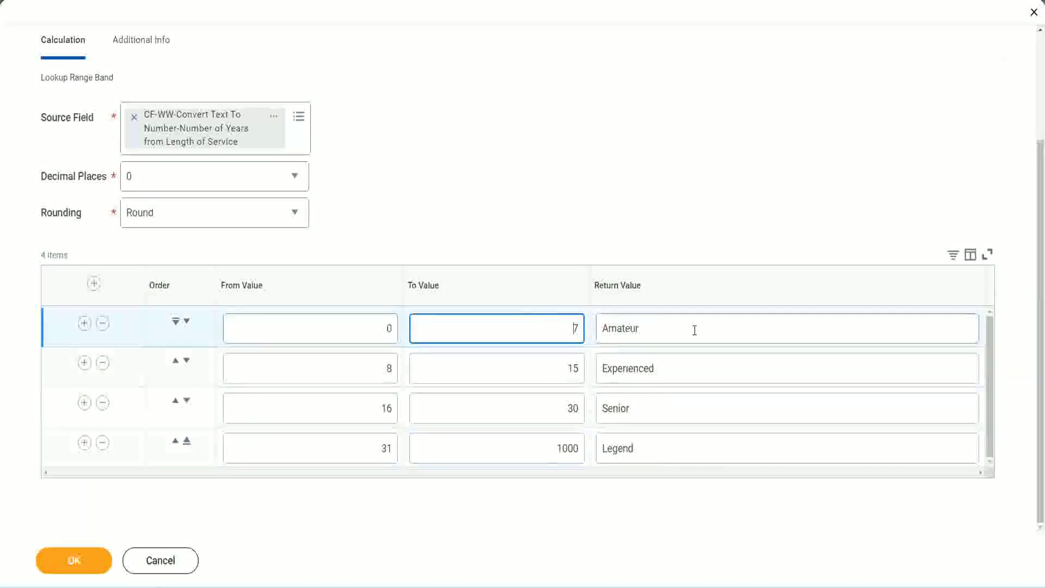
pyautogui.click(689, 330)
pyautogui.click(675, 368)
pyautogui.click(661, 409)
pyautogui.click(658, 448)
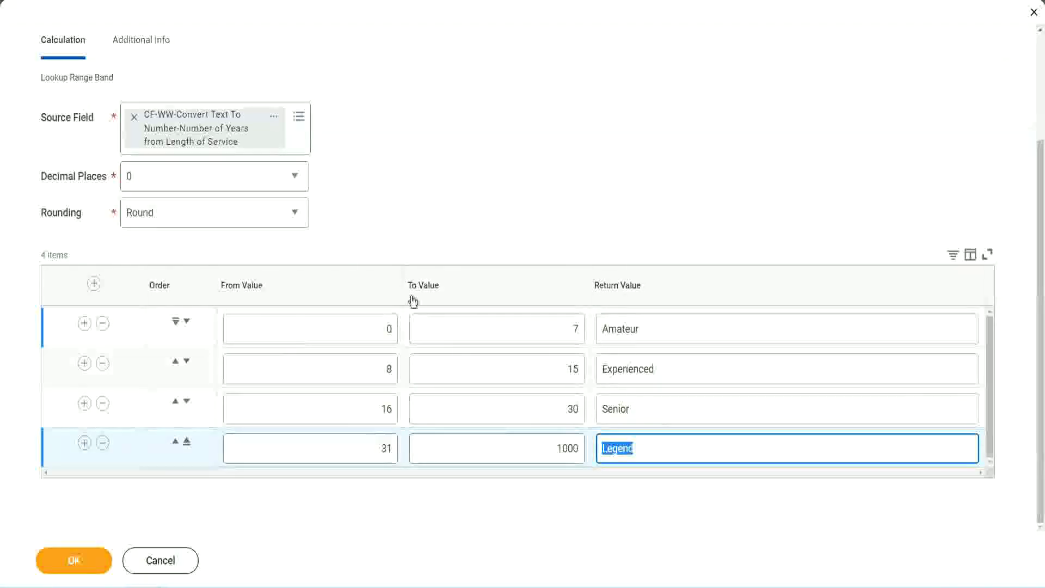
pyautogui.click(487, 234)
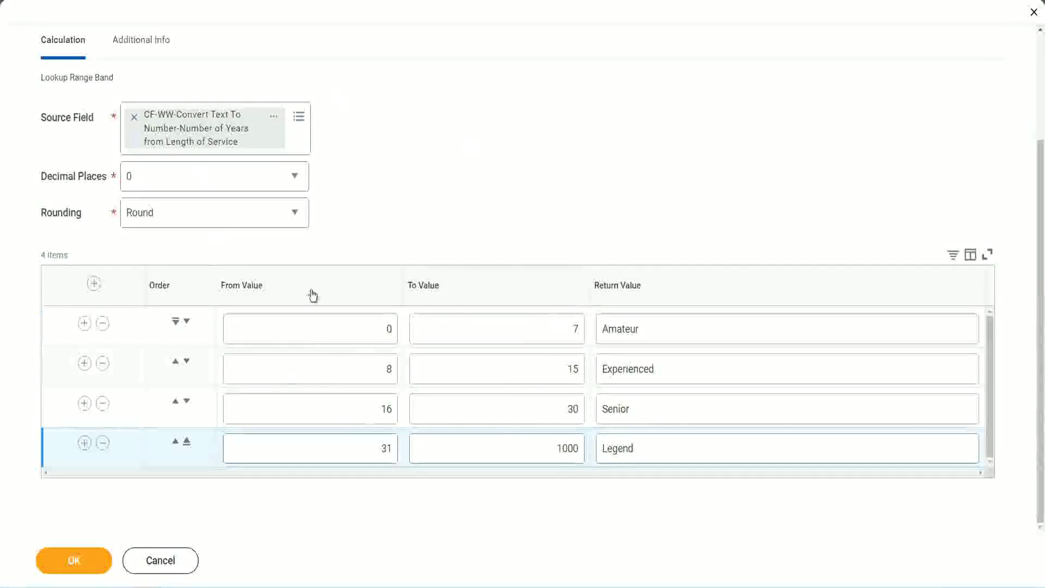
# - Save the lookup range band calculated field and copy its name from the save confirmation
pyautogui.click(73, 559)
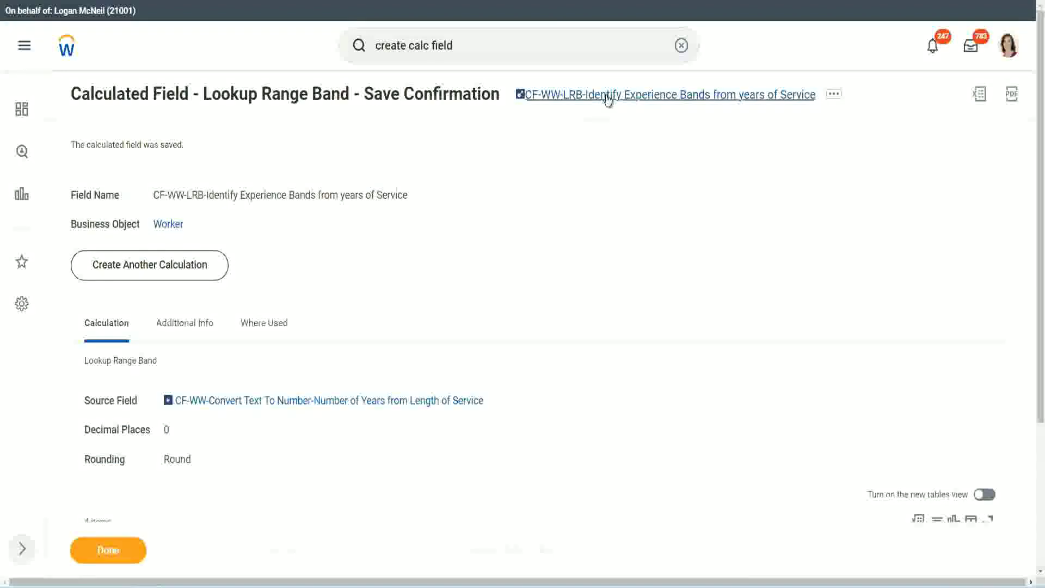
pyautogui.rightClick(609, 99)
pyautogui.click(622, 159)
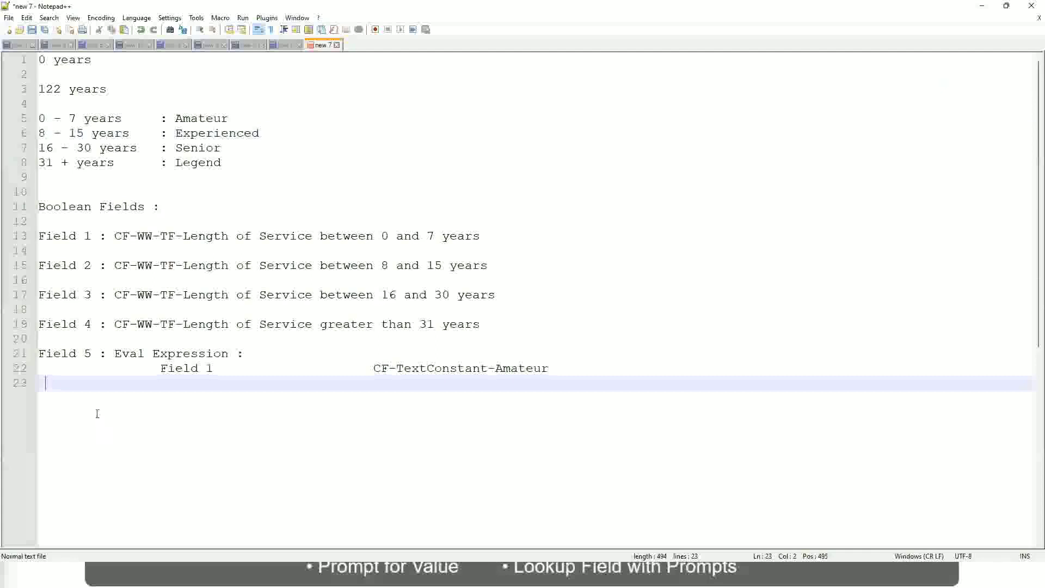
# - In the Notepad++ notes, add a line below the Eval Expression entries with "10,000 USD" and, spaced apart from it, "1,000,000"
pyautogui.press('Return')
pyautogui.press('Return')
pyautogui.press('Return')
pyautogui.press('BackSpace')
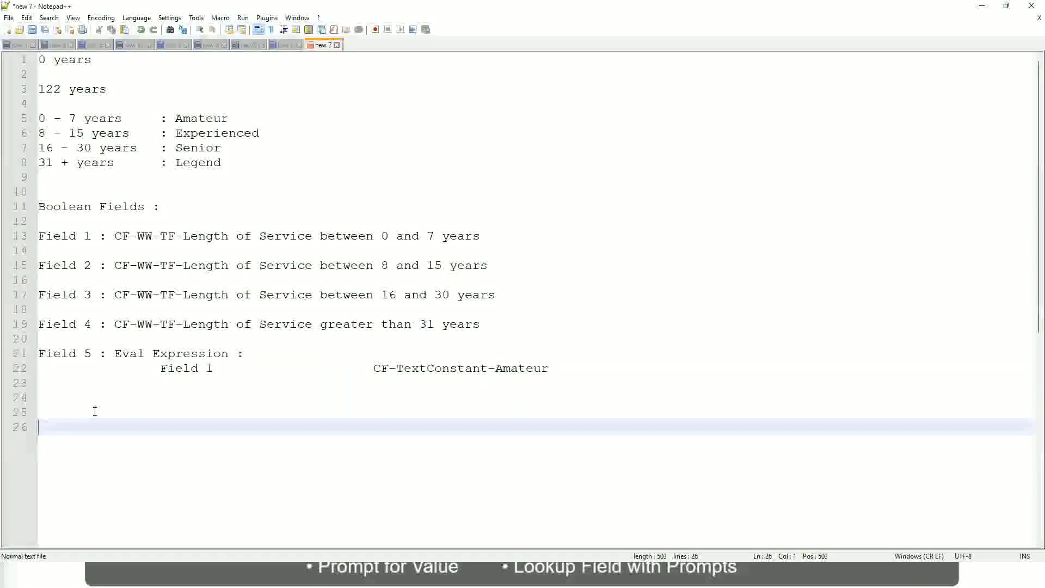
pyautogui.write('10,000 USD')
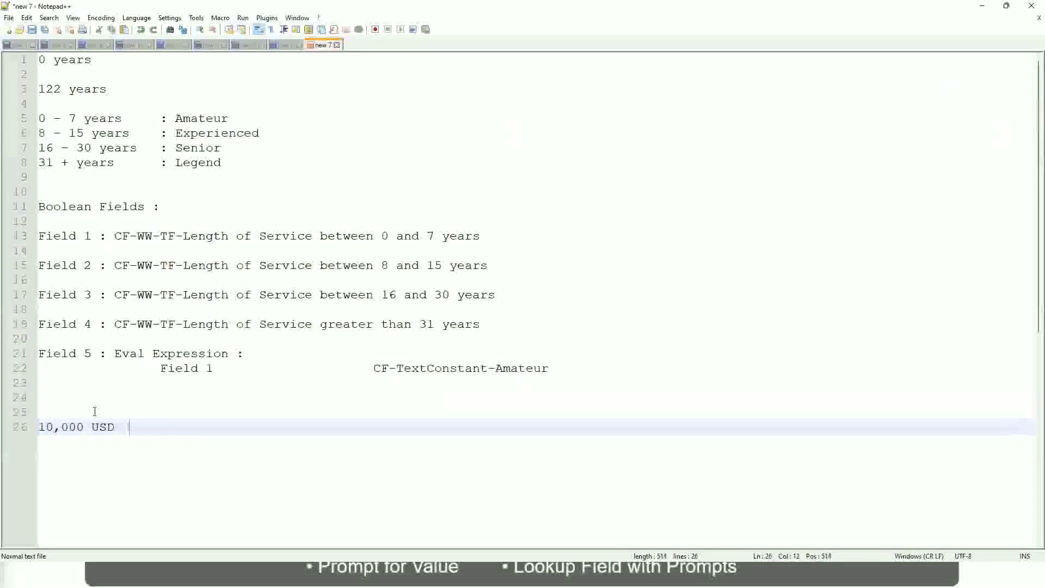
pyautogui.press('Tab')
pyautogui.press('Tab')
pyautogui.press('Tab')
pyautogui.press('Tab')
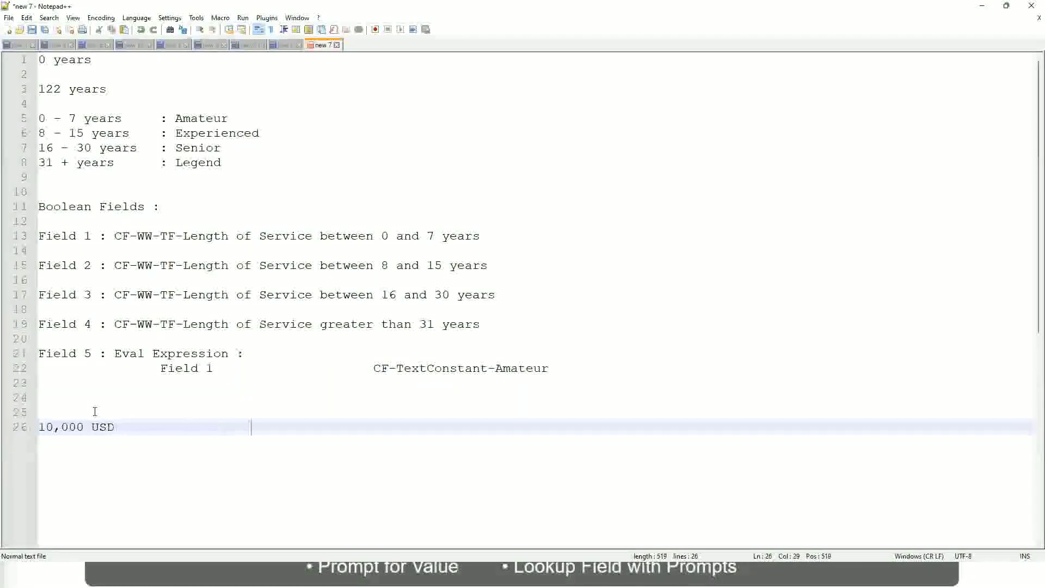
pyautogui.write('1,00')
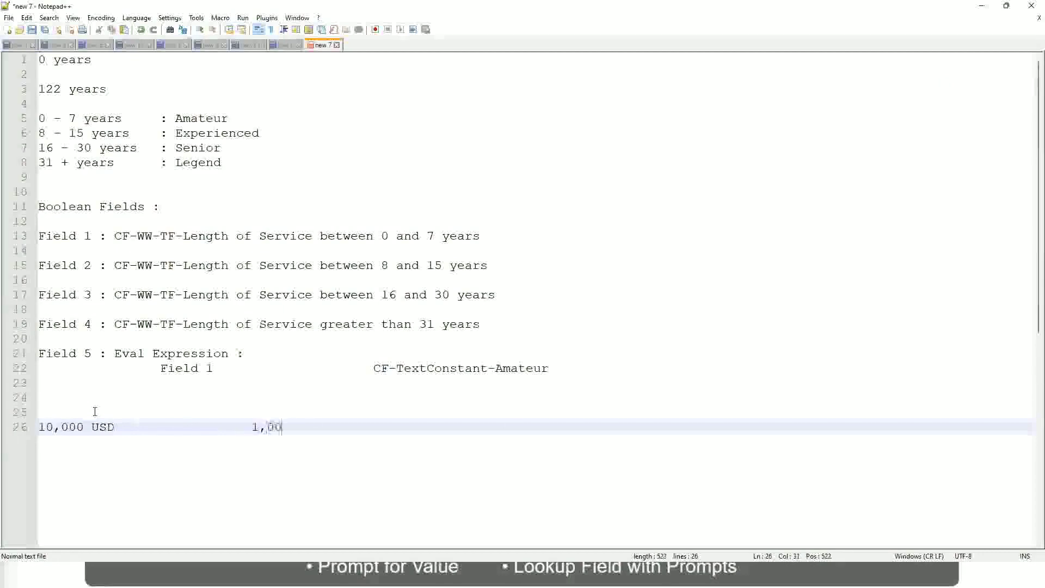
pyautogui.write('0,000')
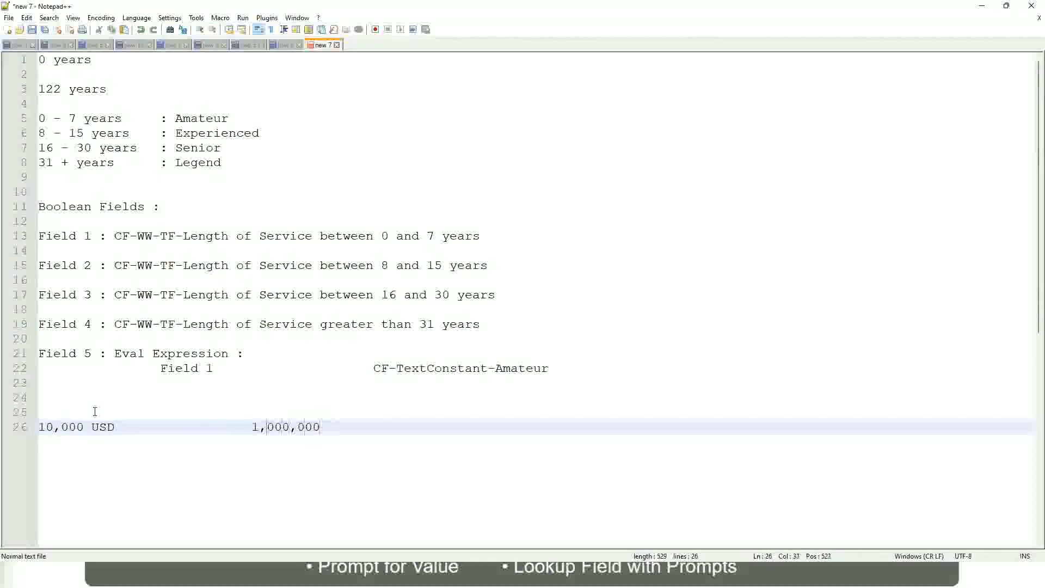
pyautogui.press('Left')
pyautogui.press('Left')
pyautogui.press('Left')
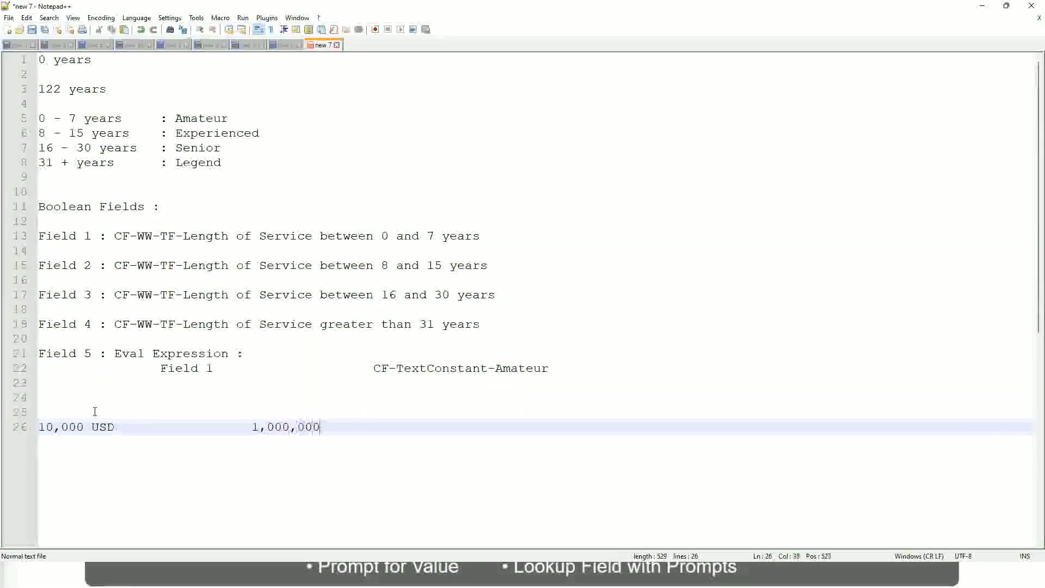
# - Append "USD" to the 1,000,000 amount and, after a blank line, add the range line "10 - 50,000 : Low" with the label spaced apart
pyautogui.press('End')
pyautogui.write('USD')
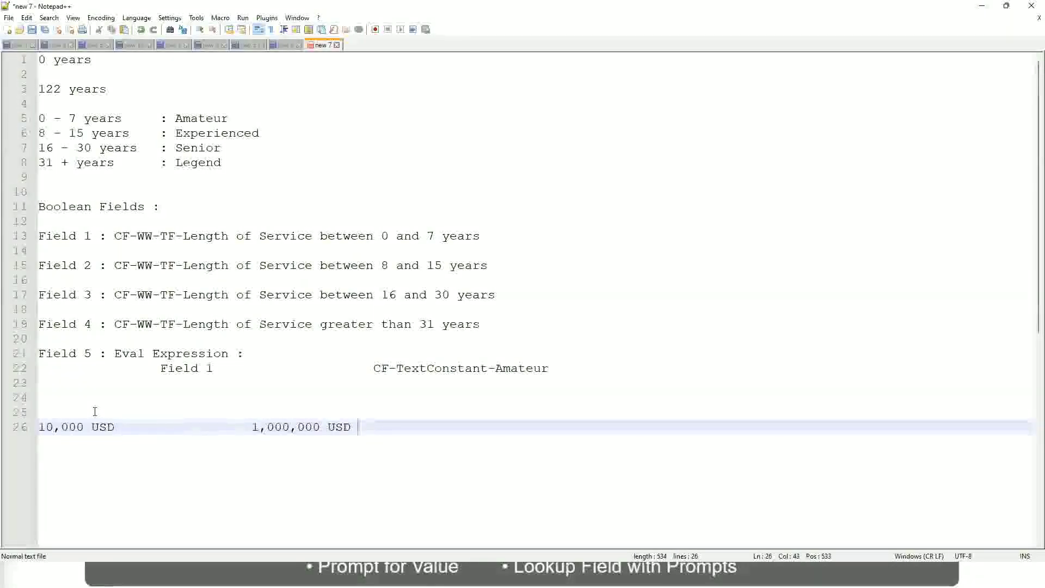
pyautogui.press('Return')
pyautogui.press('Return')
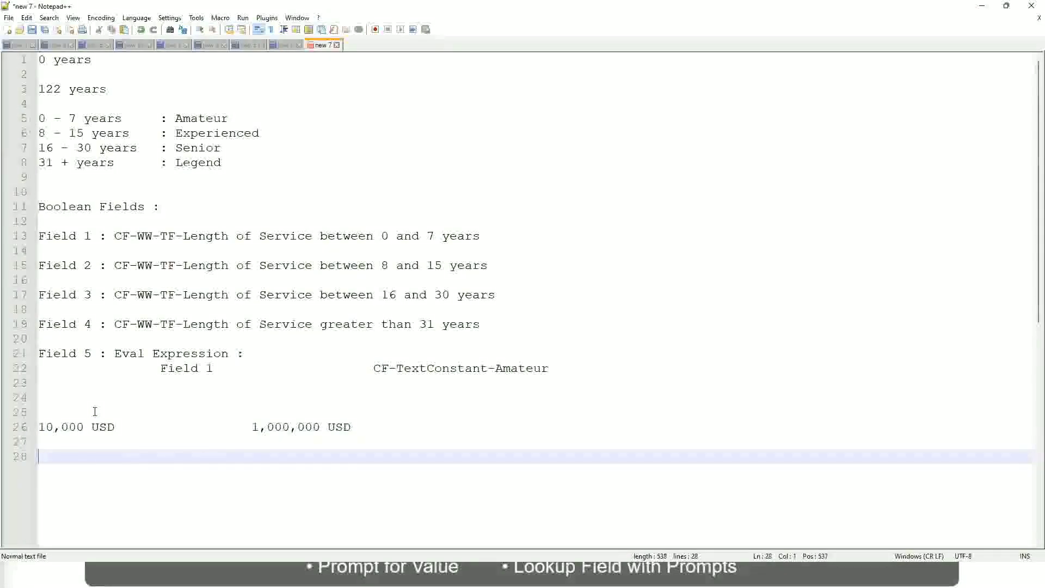
pyautogui.write('10 - 50,000')
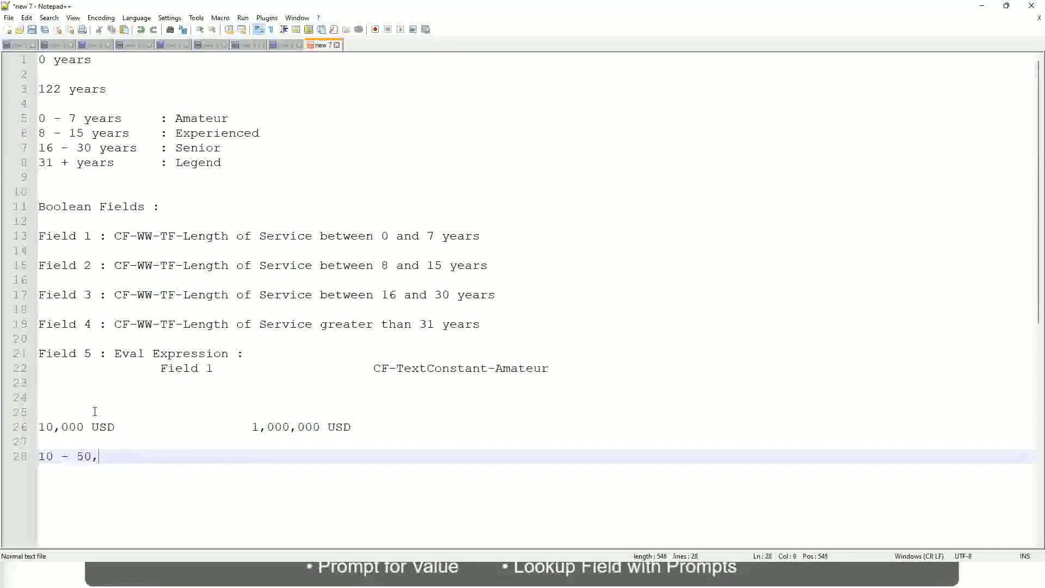
pyautogui.press('Tab')
pyautogui.press('Tab')
pyautogui.press('Tab')
pyautogui.press('Tab')
pyautogui.write(': Low')
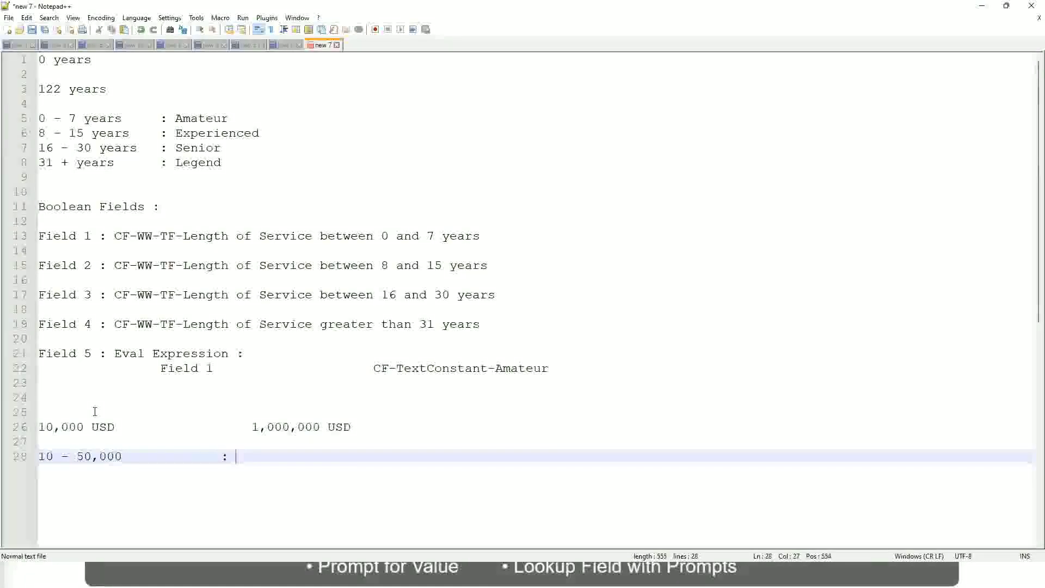
# - Directly below the Low range, add the line "50,001 - 150,000 : Medium" with its label aligned to the one above
pyautogui.press('Return')
pyautogui.press('Return')
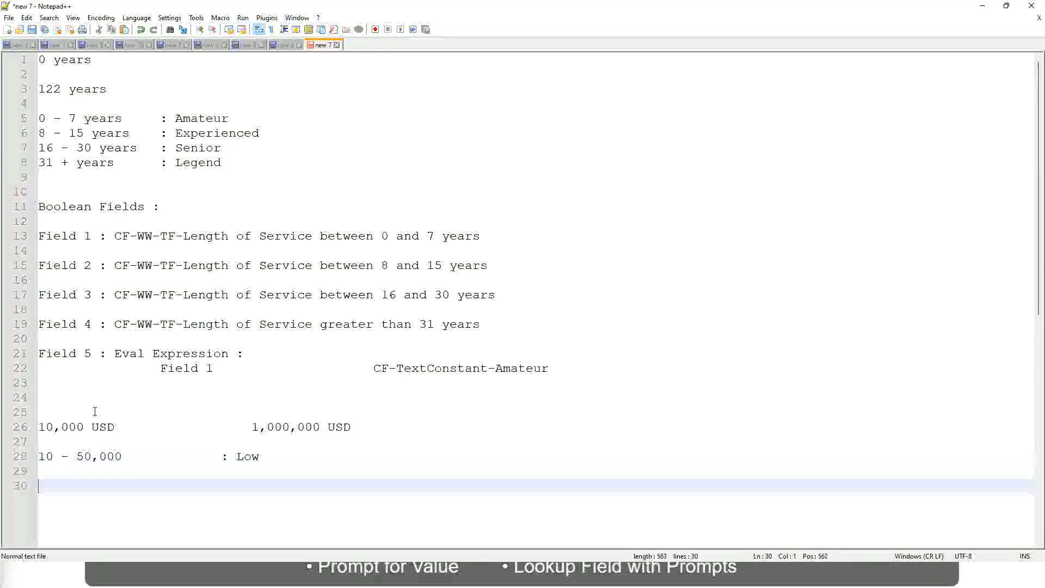
pyautogui.press('Up')
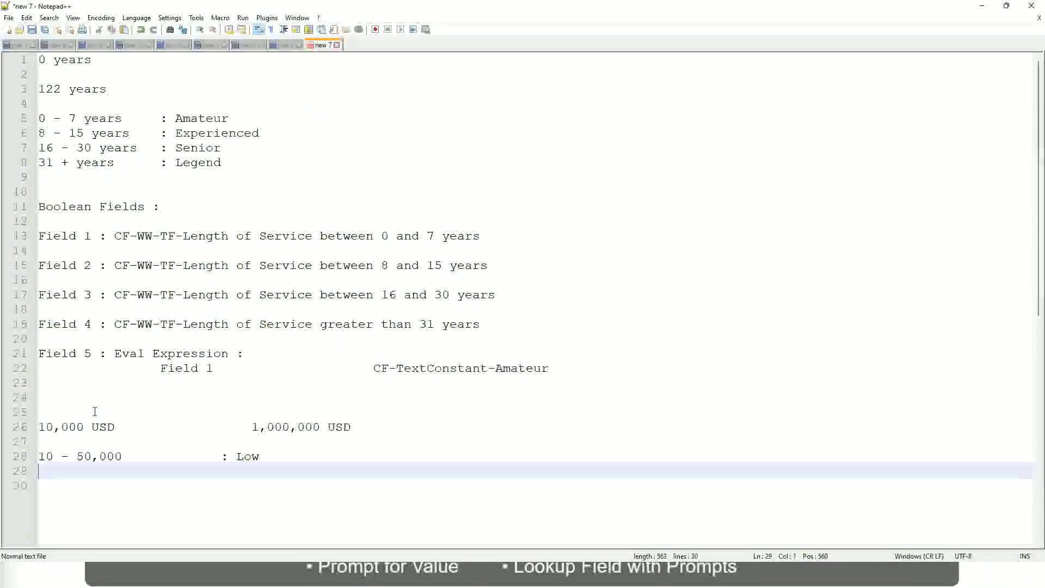
pyautogui.write('50,001 ')
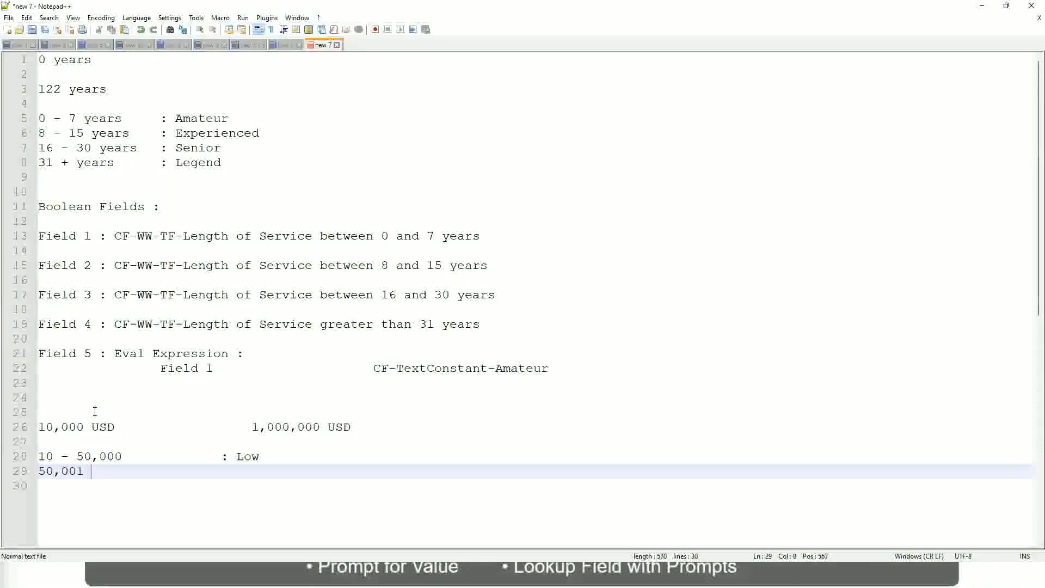
pyautogui.write('- 150,000')
pyautogui.press('Tab')
pyautogui.press('Tab')
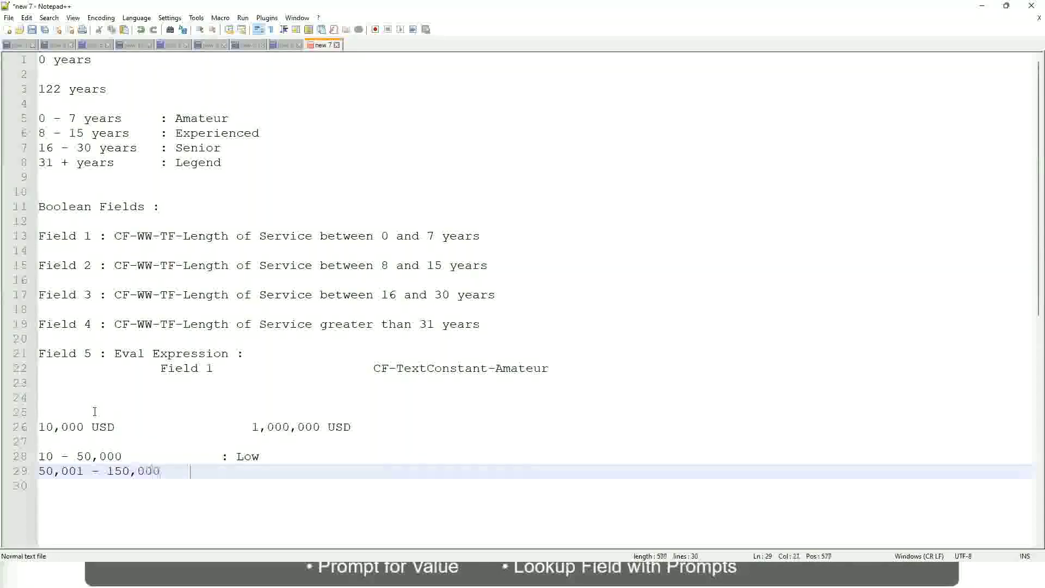
pyautogui.write(': Med')
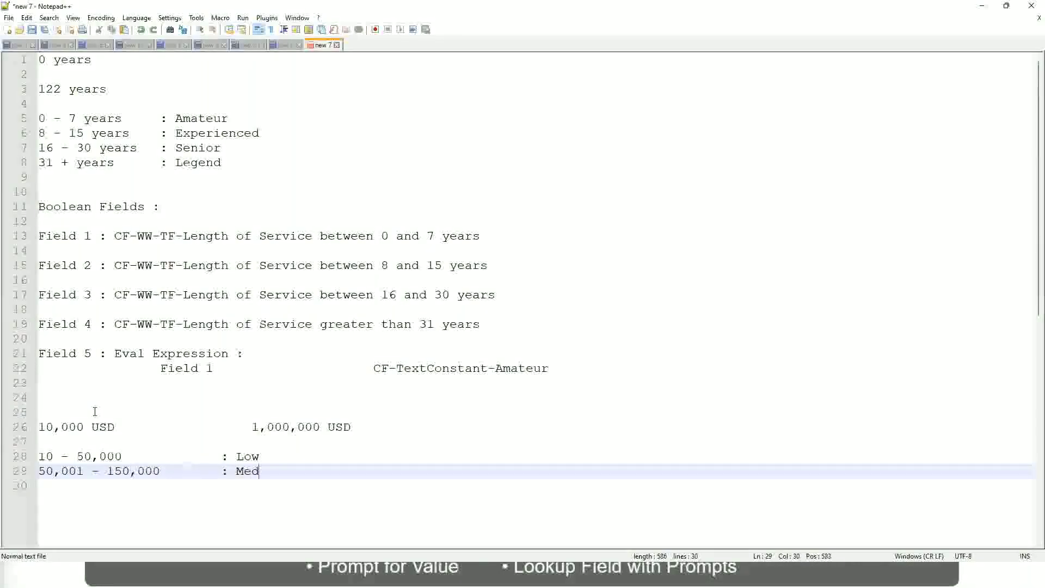
pyautogui.write('ium')
# - Add a third range line "> 150,000 : High" below the Medium range, aligning its label with the others
pyautogui.press('Return')
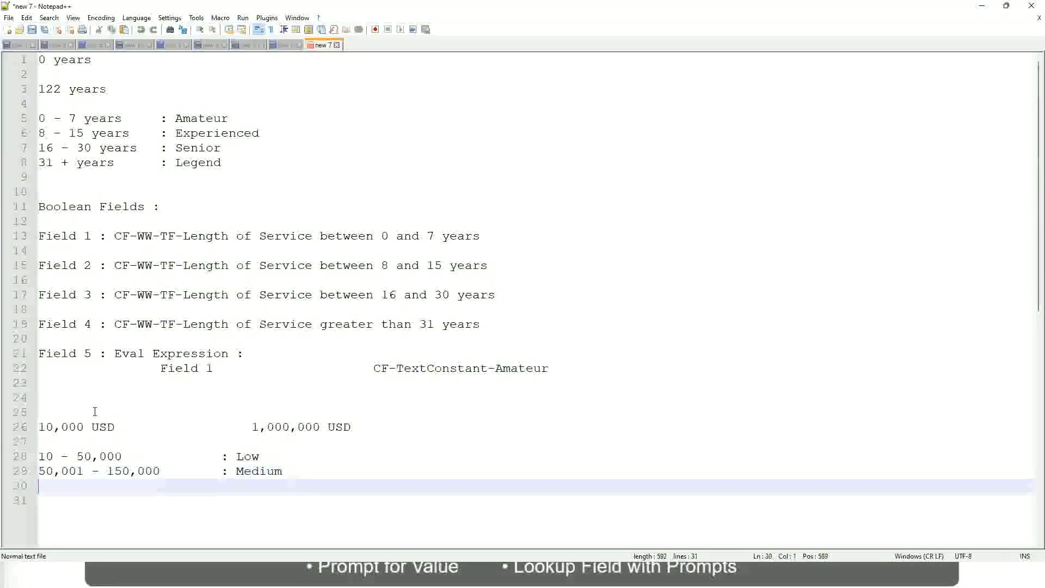
pyautogui.write('> 1')
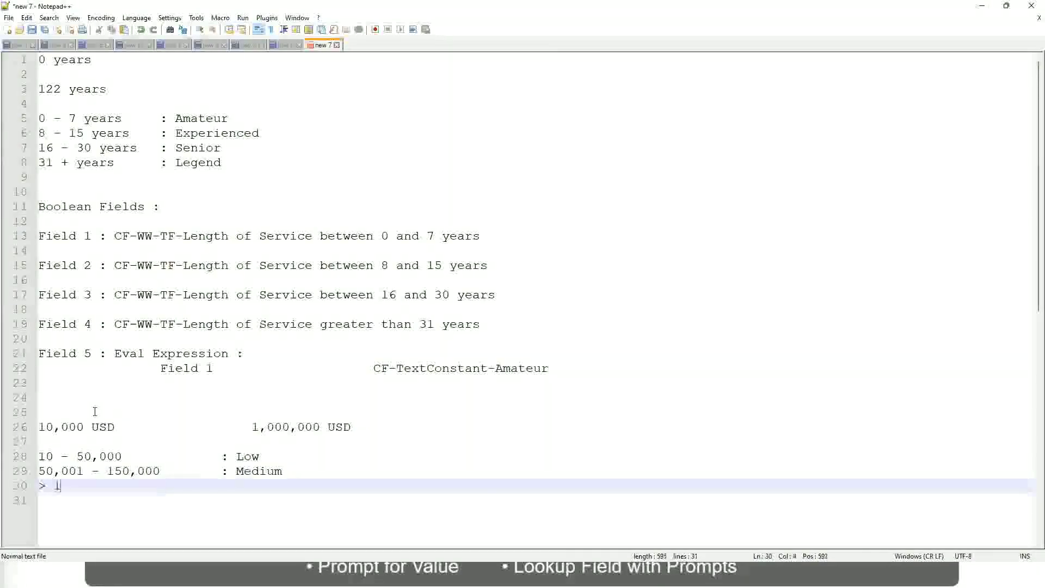
pyautogui.write('50,000')
pyautogui.press('Tab')
pyautogui.press('Tab')
pyautogui.press('Tab')
pyautogui.press('Tab')
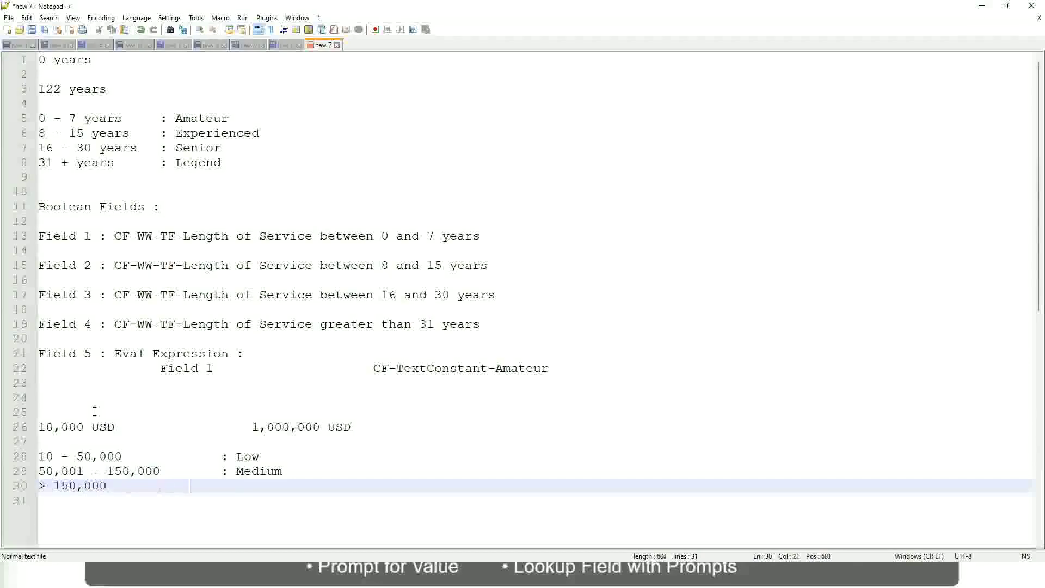
pyautogui.write(': High')
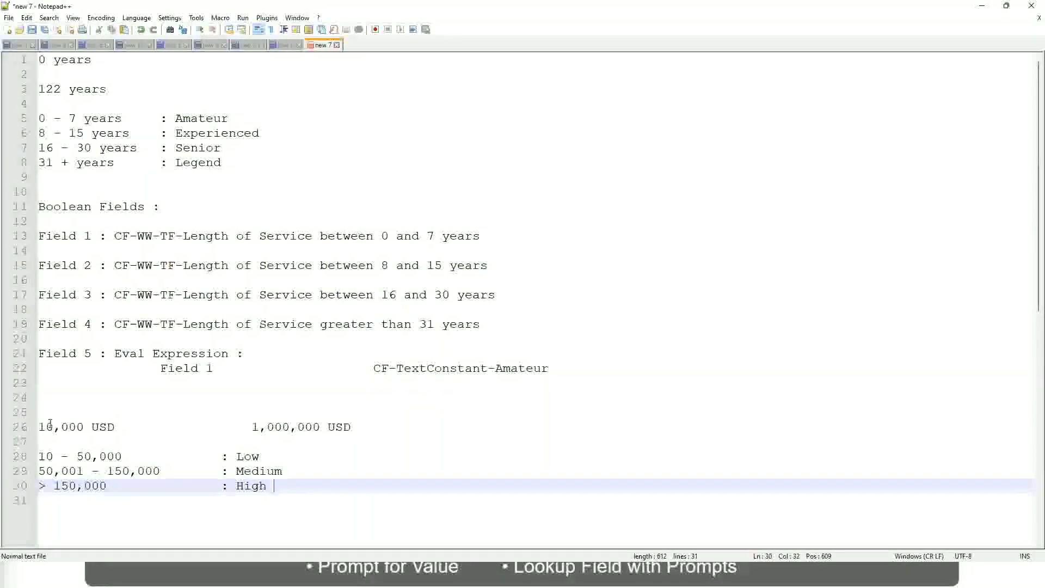
# - Review the 10,000 USD and 1,000,000 USD amounts against the Low, Medium and High range lines in the notes
pyautogui.click(33, 427)
pyautogui.click(46, 426)
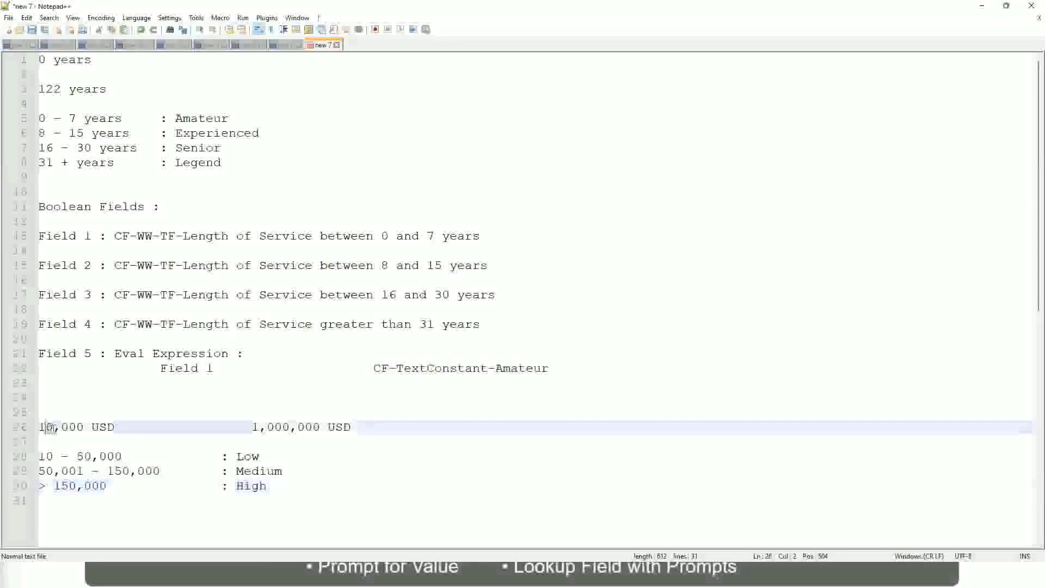
pyautogui.doubleClick(312, 427)
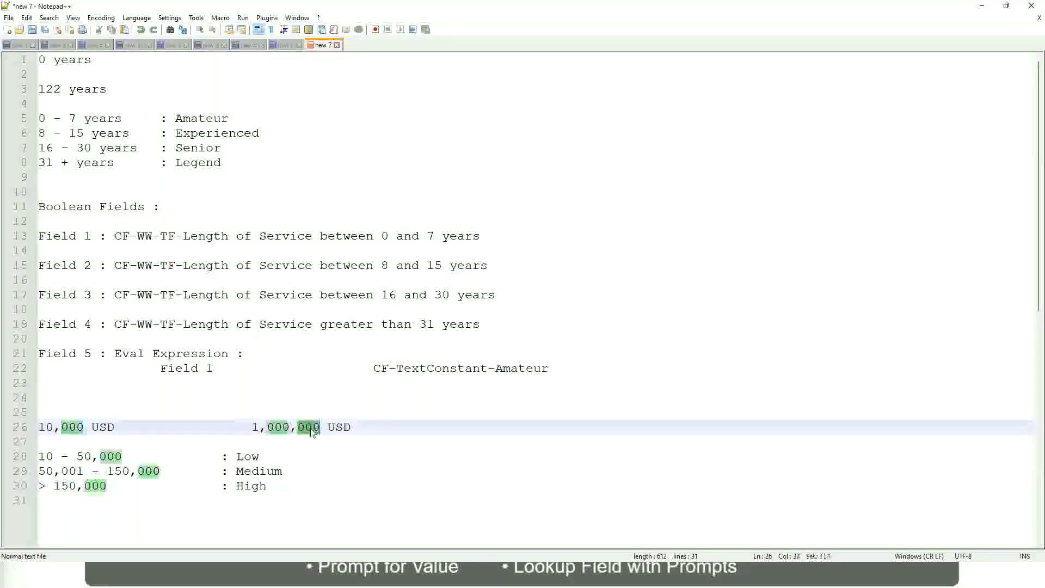
pyautogui.click(190, 470)
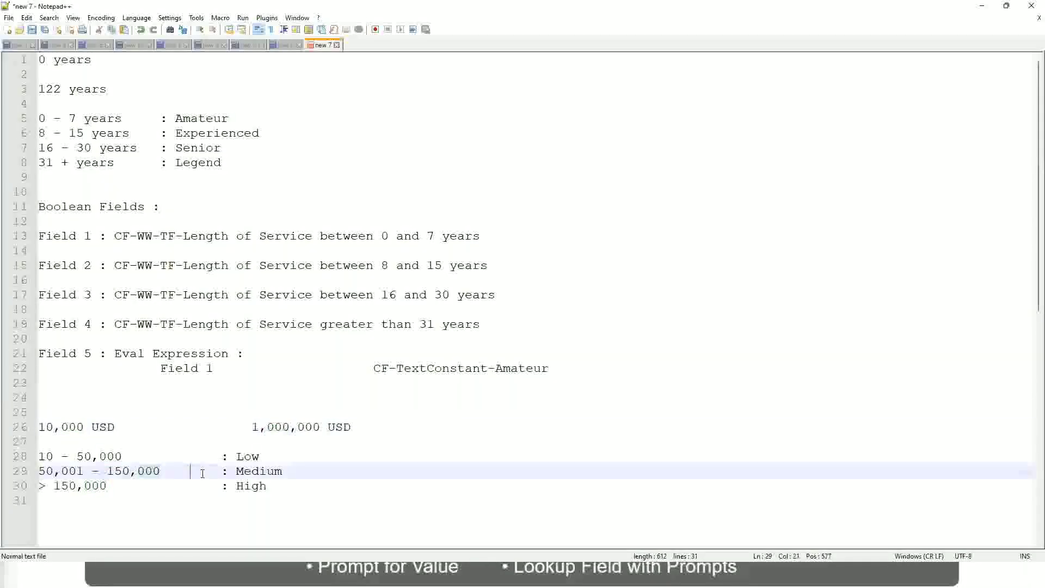
pyautogui.click(33, 427)
pyautogui.click(322, 428)
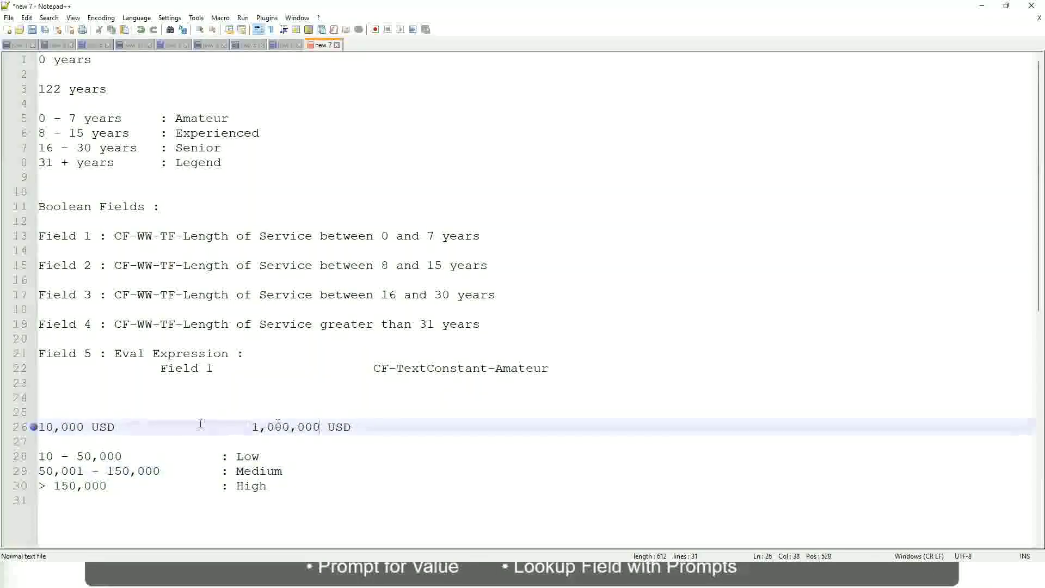
pyautogui.click(252, 457)
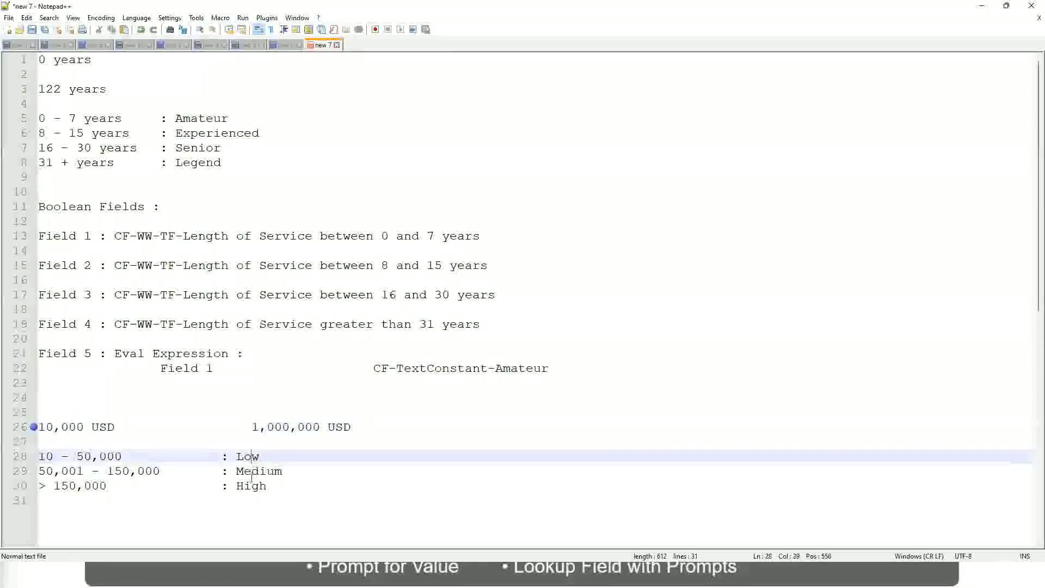
pyautogui.click(252, 490)
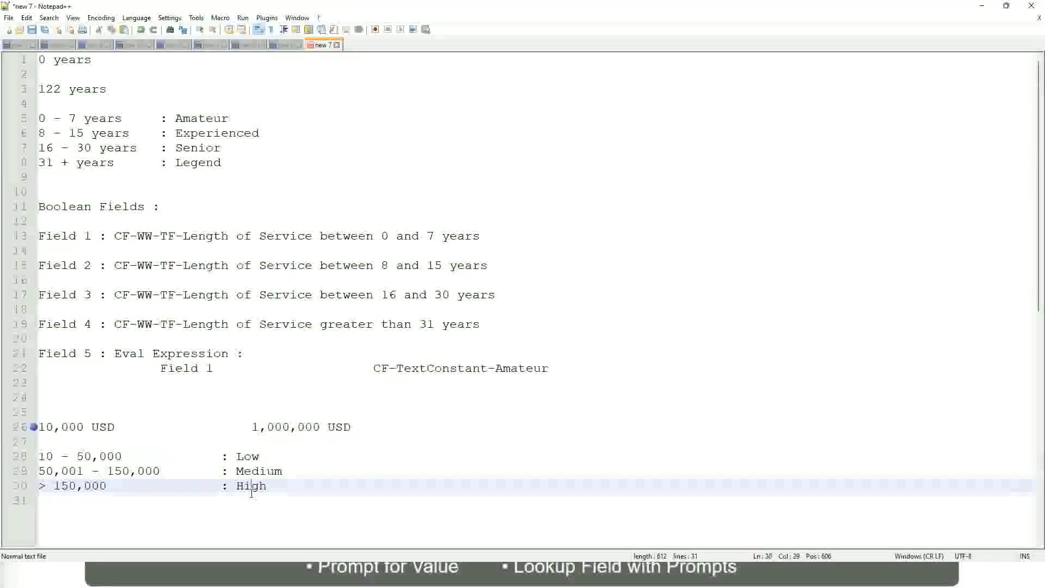
pyautogui.click(138, 441)
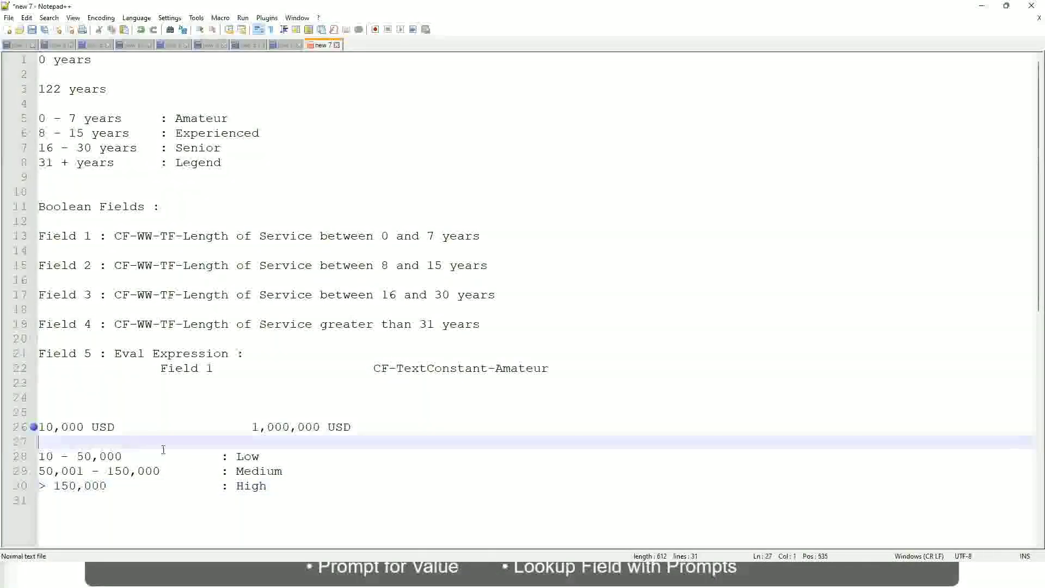
pyautogui.click(267, 485)
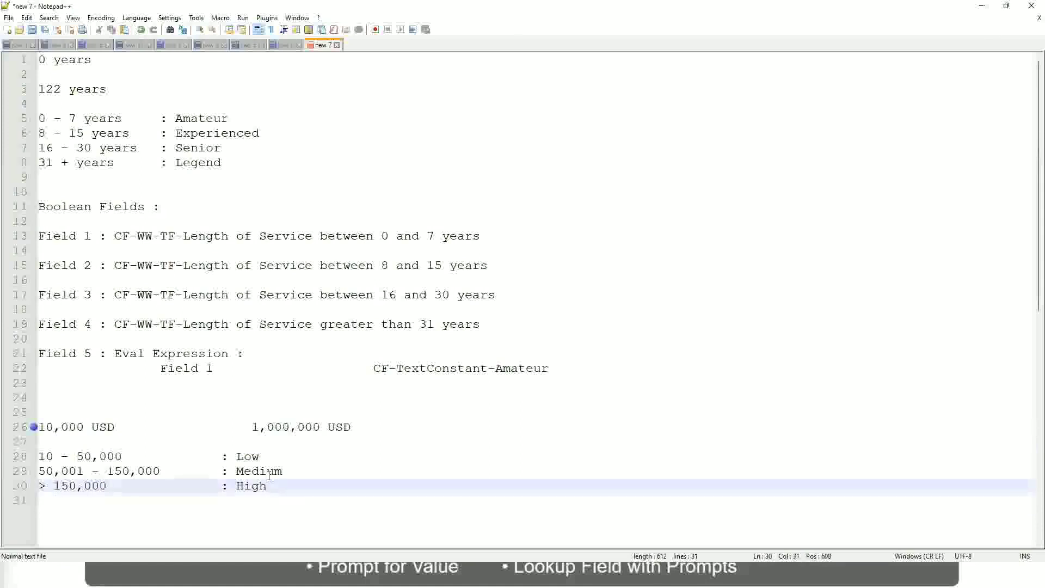